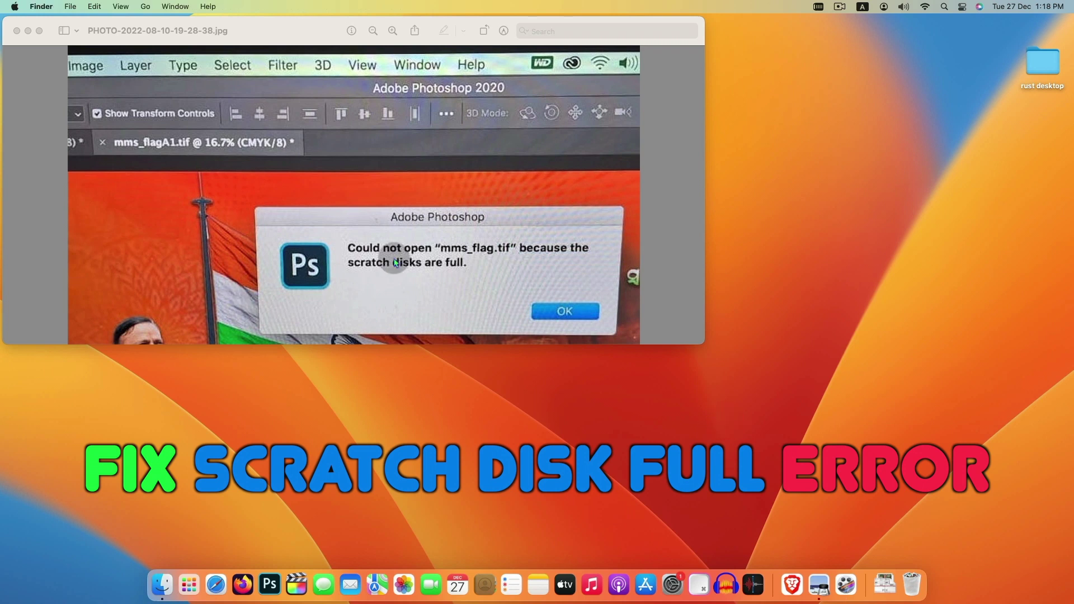
Draw a rectangle around the scratch-disk-full error in the Preview screenshot, then launch Photoshop.
{"action": "left_click", "coordinate": [251, 201]}
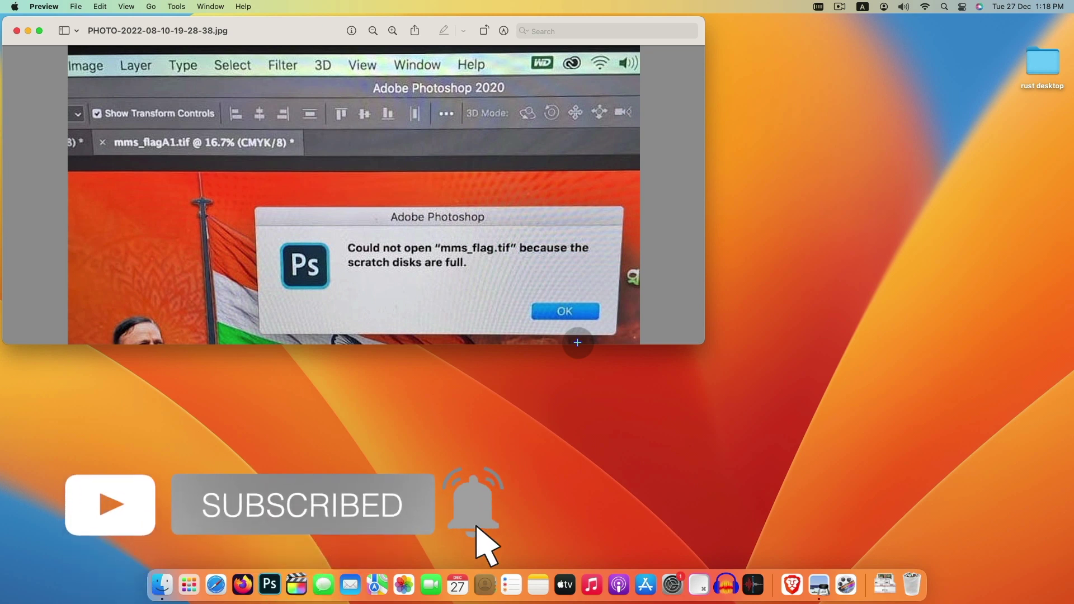
{"action": "left_click_drag", "start_coordinate": [246, 196], "coordinate": [633, 339]}
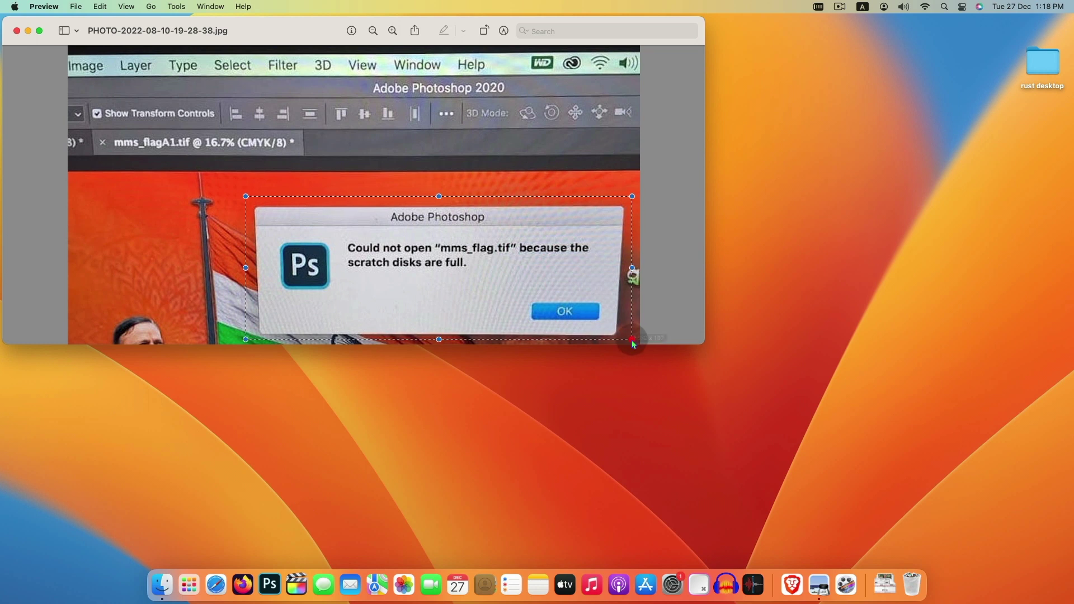
{"action": "left_click", "coordinate": [272, 580]}
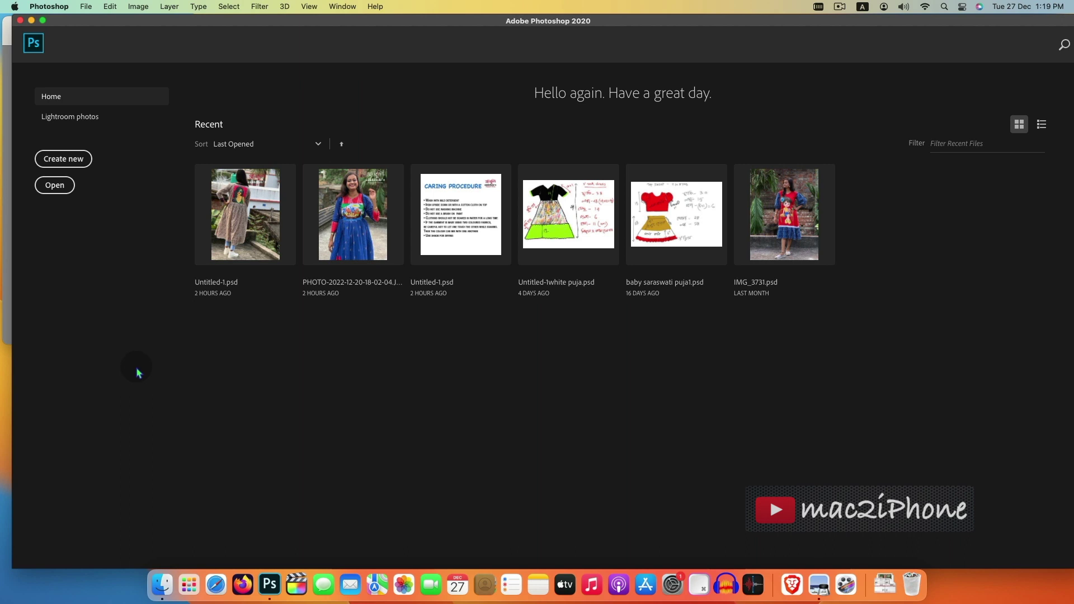
Purge all of Photoshop's cached data from memory with Edit > Purge > All.
{"action": "left_click", "coordinate": [109, 7]}
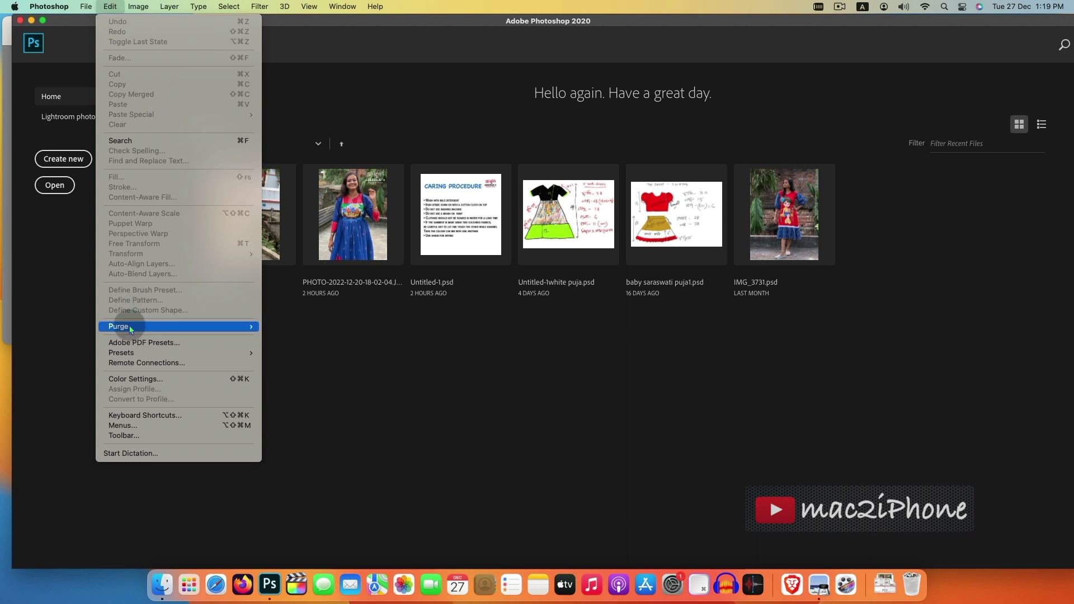
{"action": "mouse_move", "coordinate": [136, 326]}
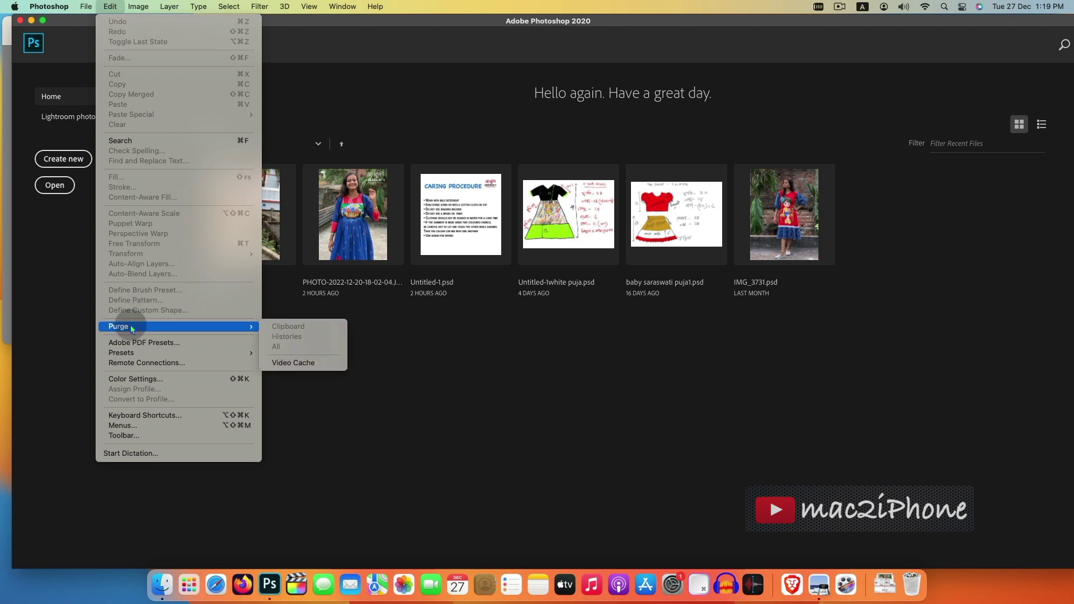
{"action": "left_click", "coordinate": [278, 348]}
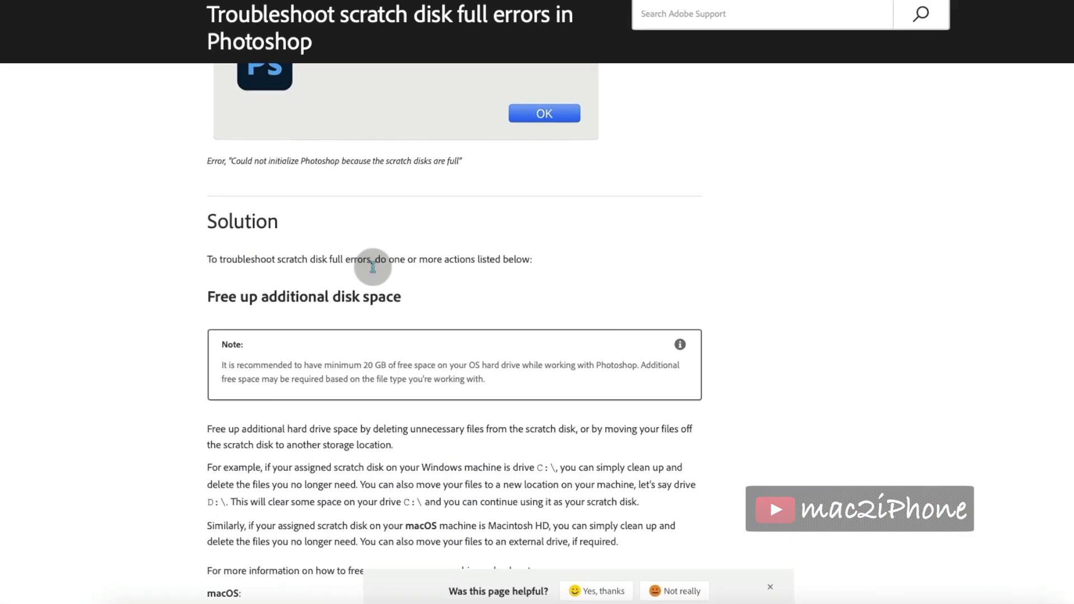
Highlight '20 GB of free space' in the Note box of the Adobe help article.
{"action": "left_click_drag", "start_coordinate": [364, 365], "coordinate": [436, 366]}
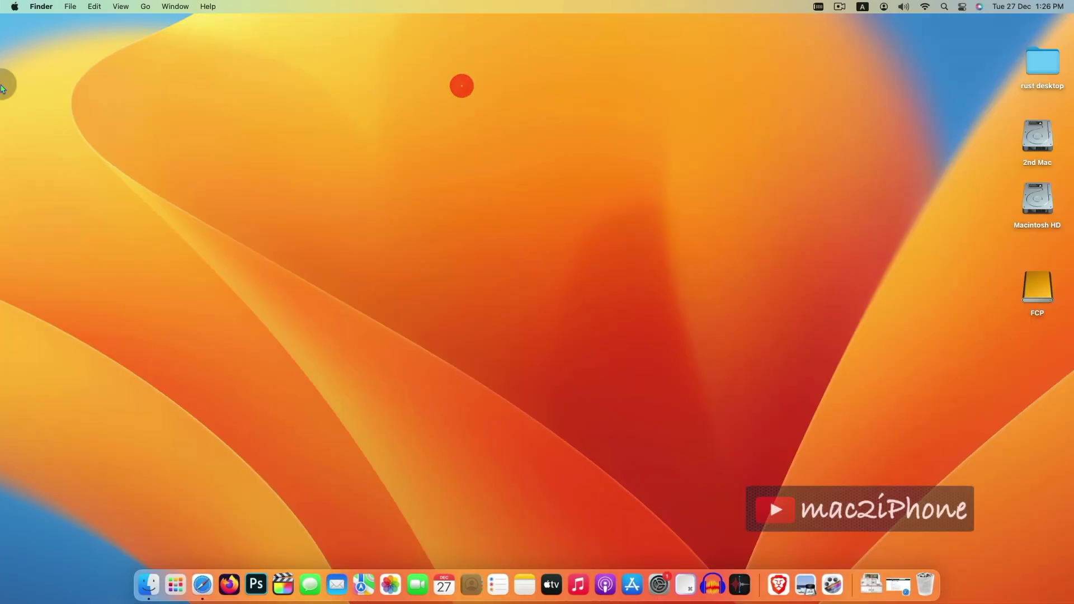
{"action": "left_click", "coordinate": [14, 6]}
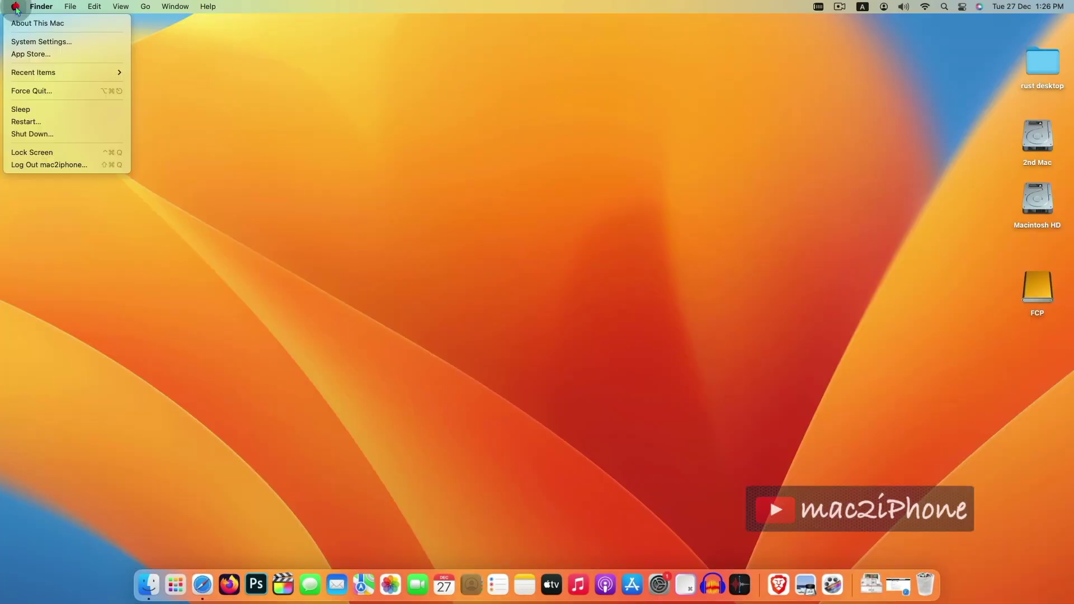
Open General > Storage in System Settings and scroll through the storage categories.
{"action": "left_click", "coordinate": [32, 42]}
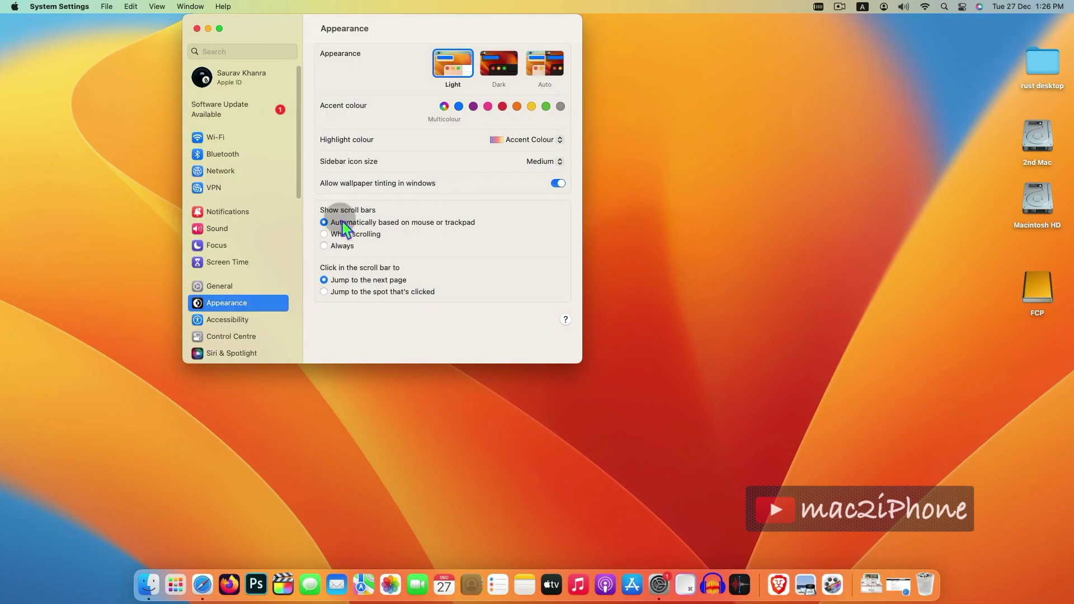
{"action": "left_click", "coordinate": [235, 286]}
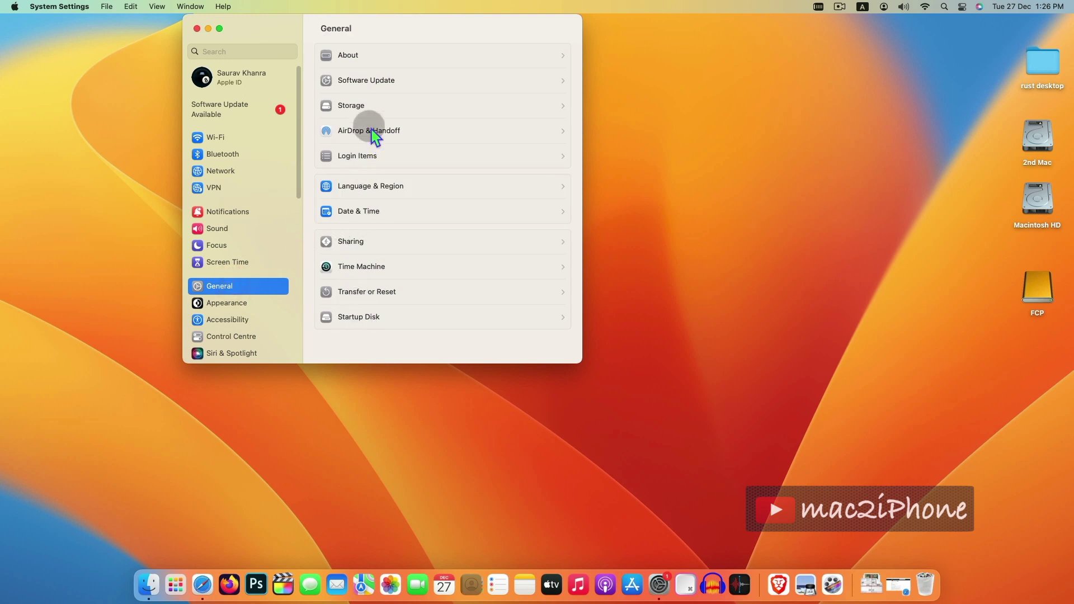
{"action": "left_click", "coordinate": [375, 108]}
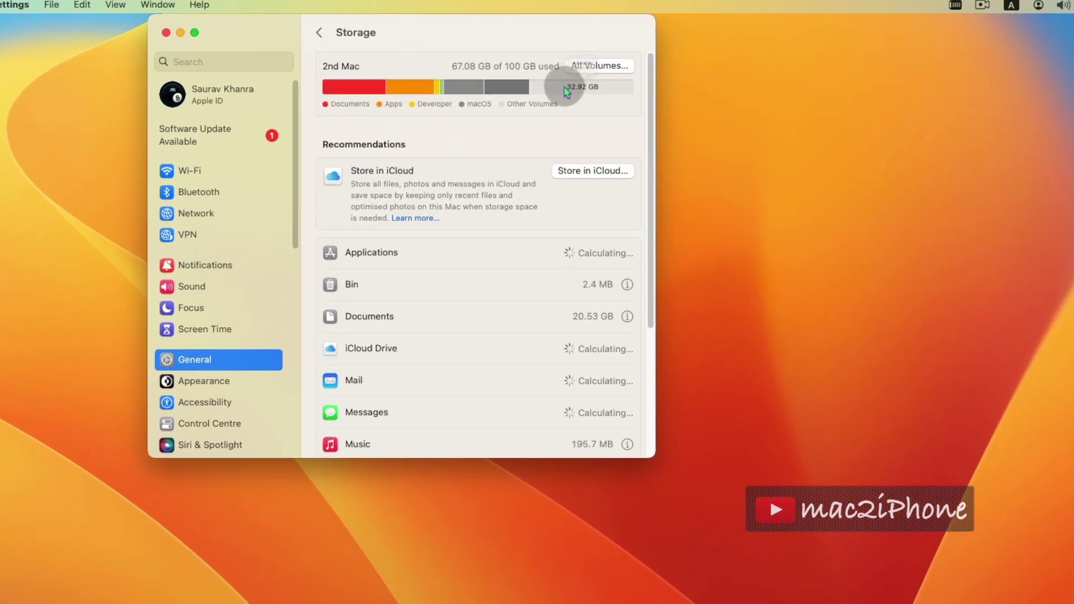
{"action": "scroll", "coordinate": [643, 448], "scroll_direction": "down", "scroll_amount": 3}
{"action": "left_click_drag", "start_coordinate": [643, 458], "coordinate": [648, 594]}
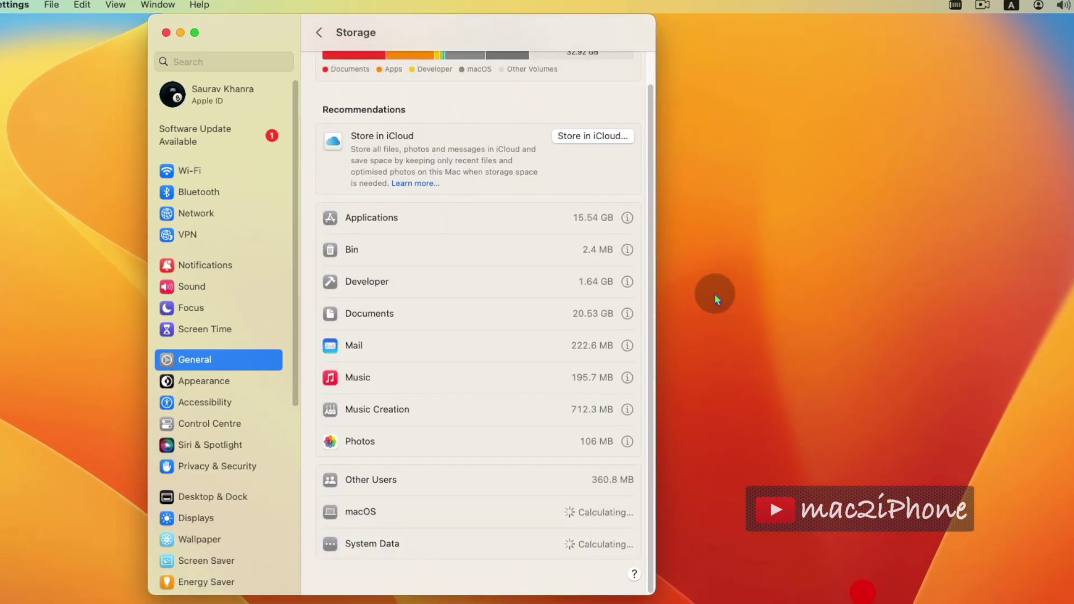
Delete the Origin app from the Applications storage list, reducing Applications to 15.24 GB.
{"action": "left_click", "coordinate": [627, 218]}
{"action": "left_click", "coordinate": [242, 311]}
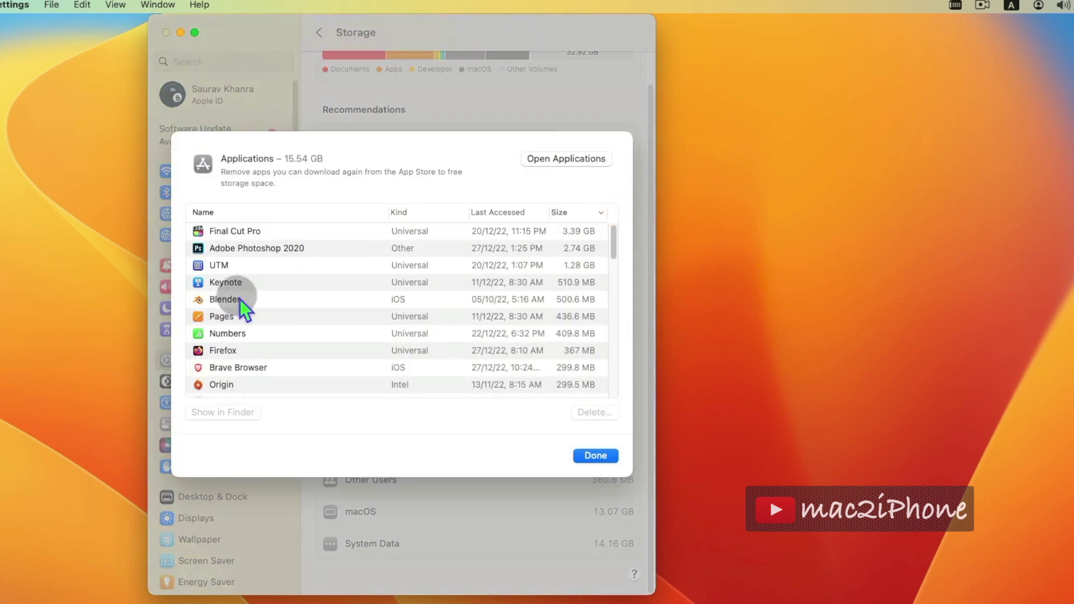
{"action": "scroll", "coordinate": [301, 345], "scroll_direction": "down", "scroll_amount": 3}
{"action": "left_click", "coordinate": [301, 341]}
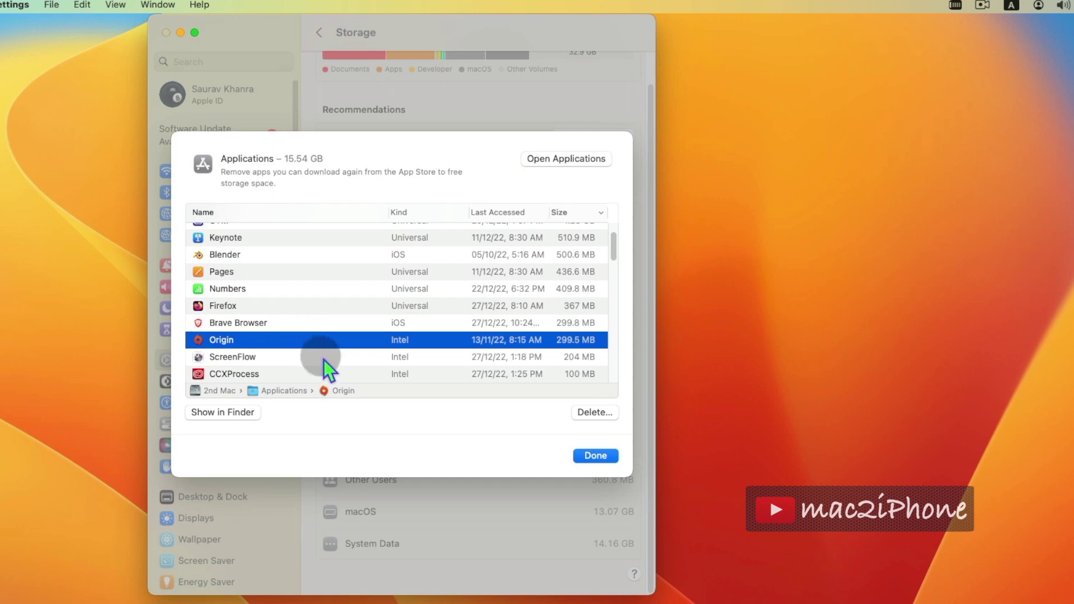
{"action": "left_click", "coordinate": [595, 414]}
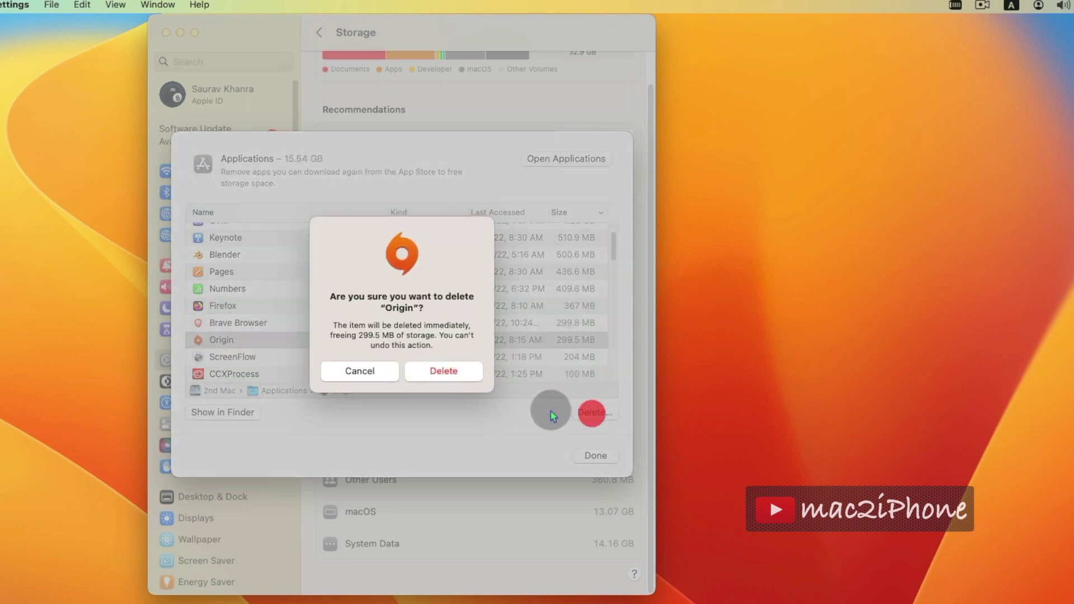
{"action": "left_click", "coordinate": [432, 373]}
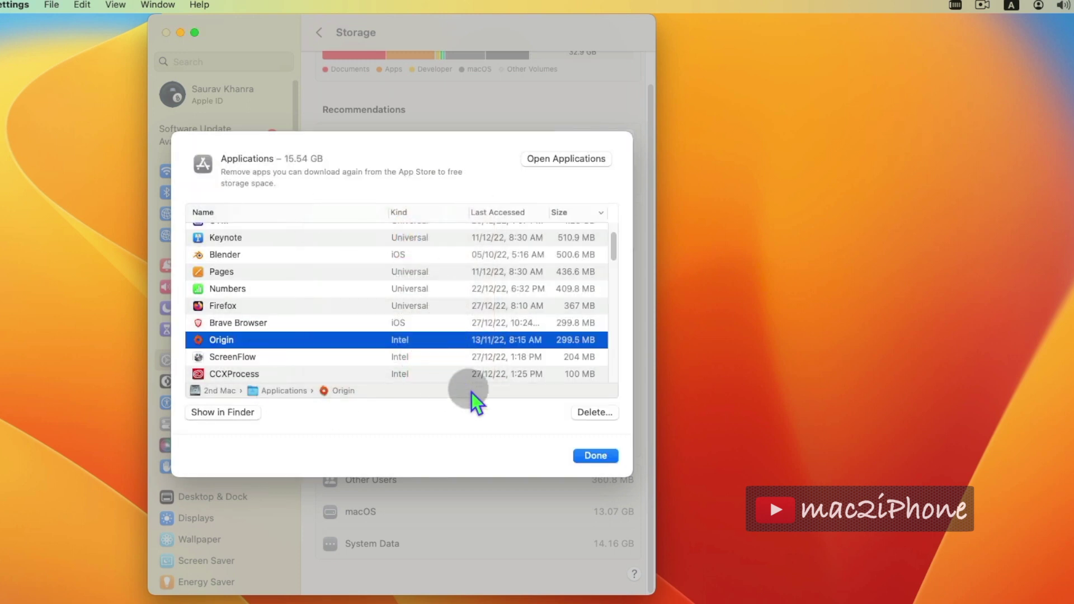
{"action": "left_click", "coordinate": [581, 455]}
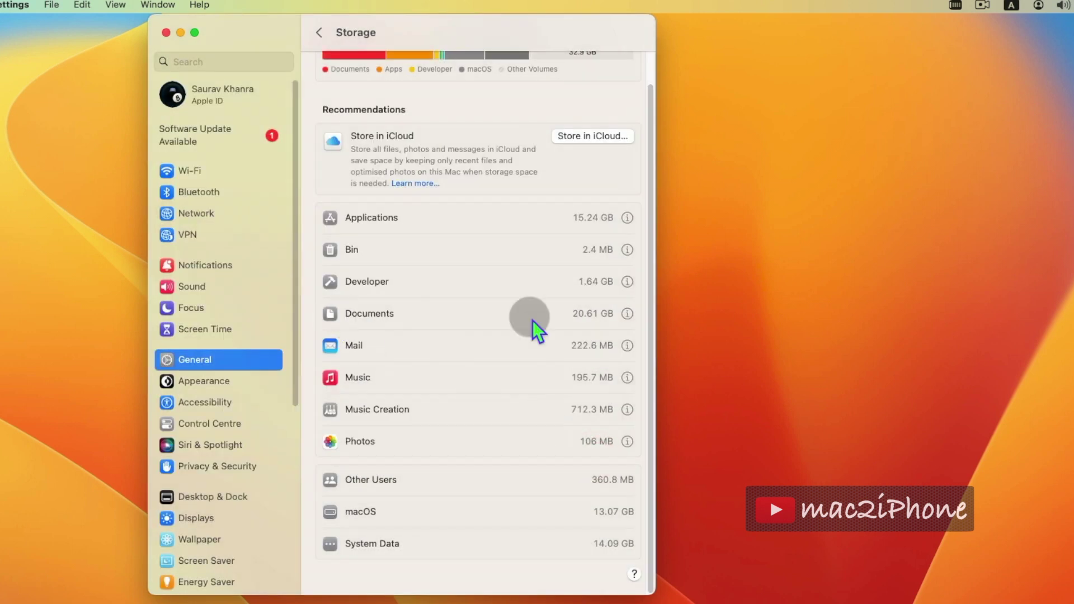
{"action": "left_click", "coordinate": [627, 314]}
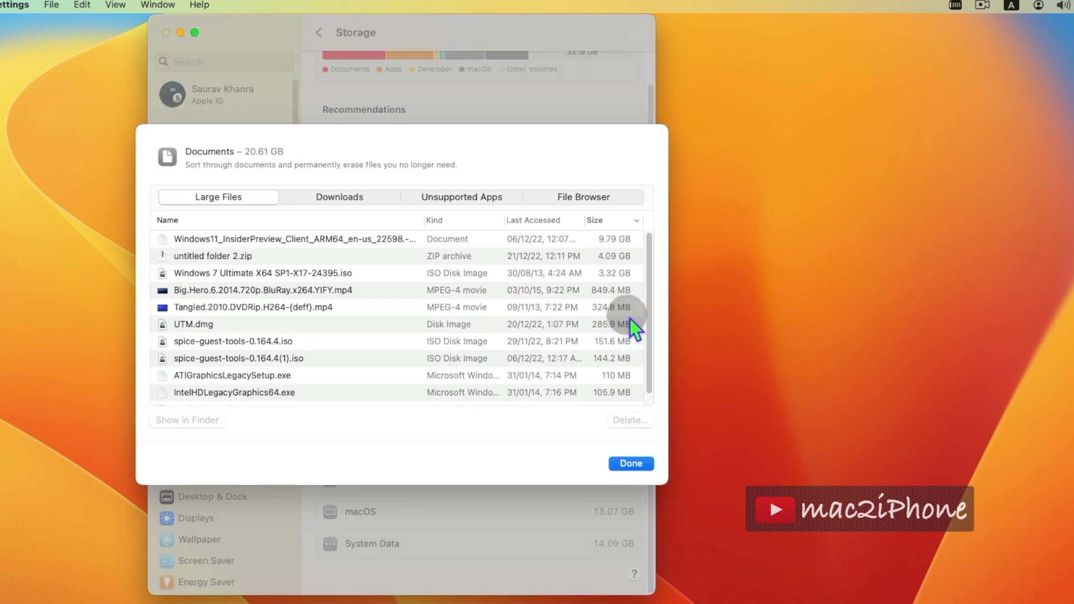
Delete the Big Hero and Tangled movie files from the Documents large-files list.
{"action": "left_click", "coordinate": [228, 273]}
{"action": "left_click", "coordinate": [246, 289]}
{"action": "left_click", "coordinate": [631, 420]}
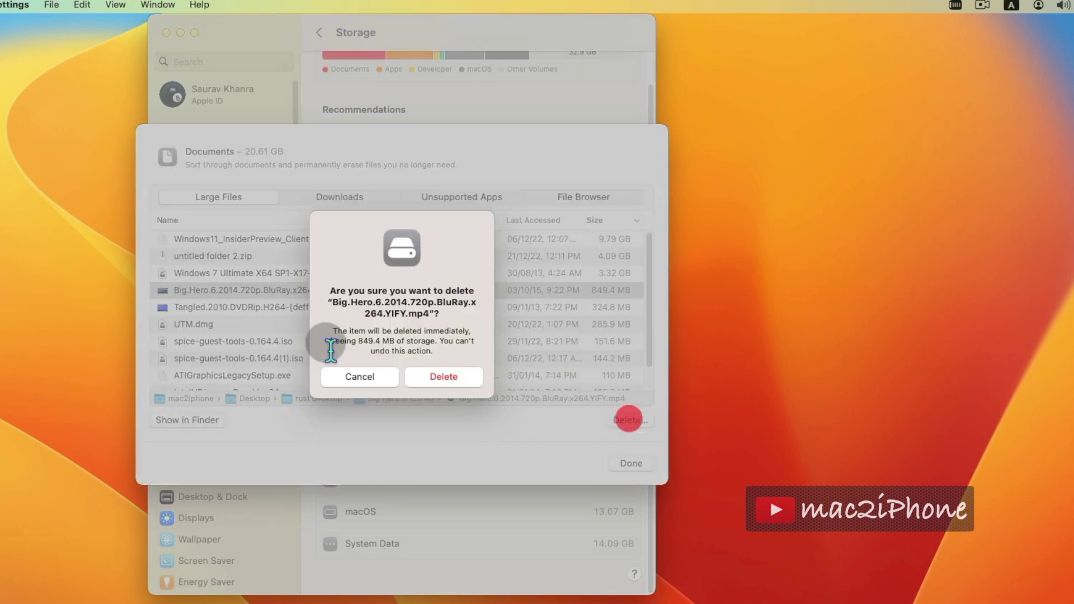
{"action": "left_click", "coordinate": [443, 376]}
{"action": "left_click", "coordinate": [229, 290]}
{"action": "left_click", "coordinate": [631, 463]}
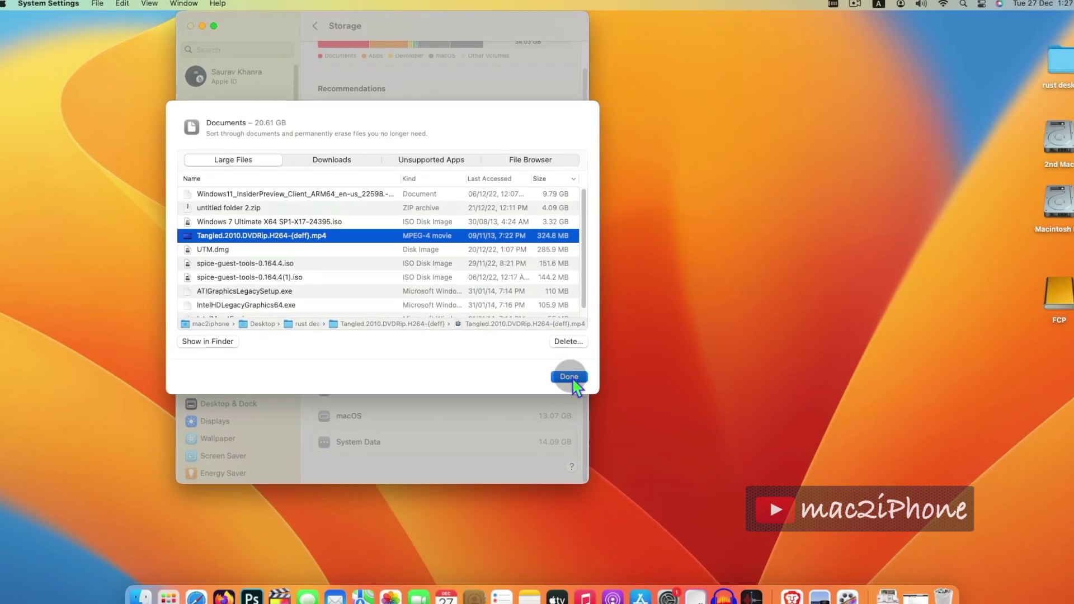
{"action": "left_click", "coordinate": [468, 371]}
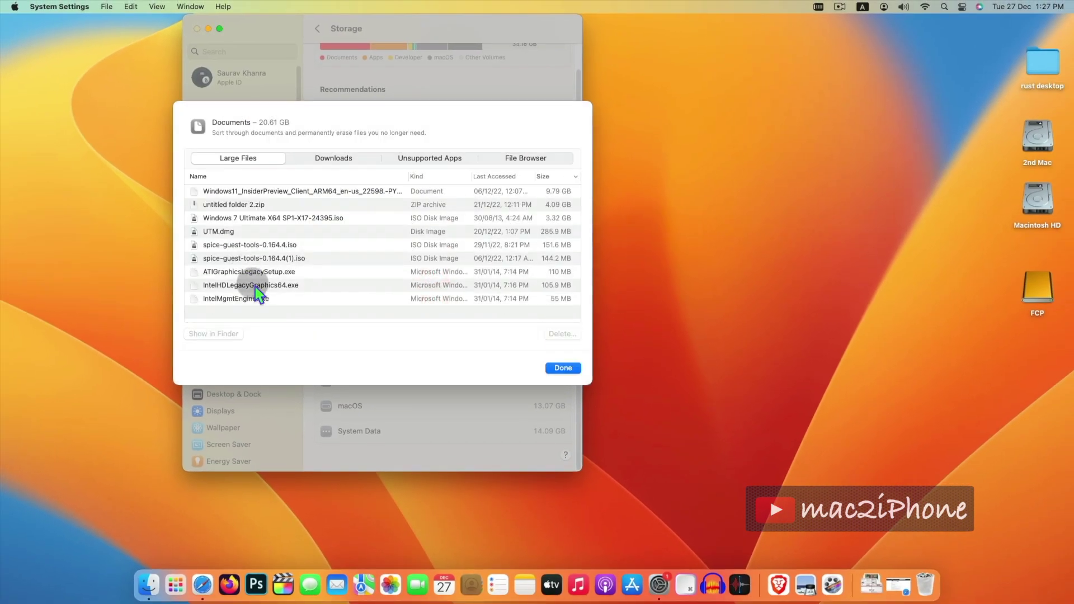
Delete the three .exe installers, including ATIGraphicsLegacySetup.exe, leaving Documents at 19.47 GB.
{"action": "left_click", "coordinate": [252, 272]}
{"action": "key", "text": "shift+Down"}
{"action": "key", "text": "shift+Down"}
{"action": "left_click", "coordinate": [562, 333]}
{"action": "left_click", "coordinate": [411, 290]}
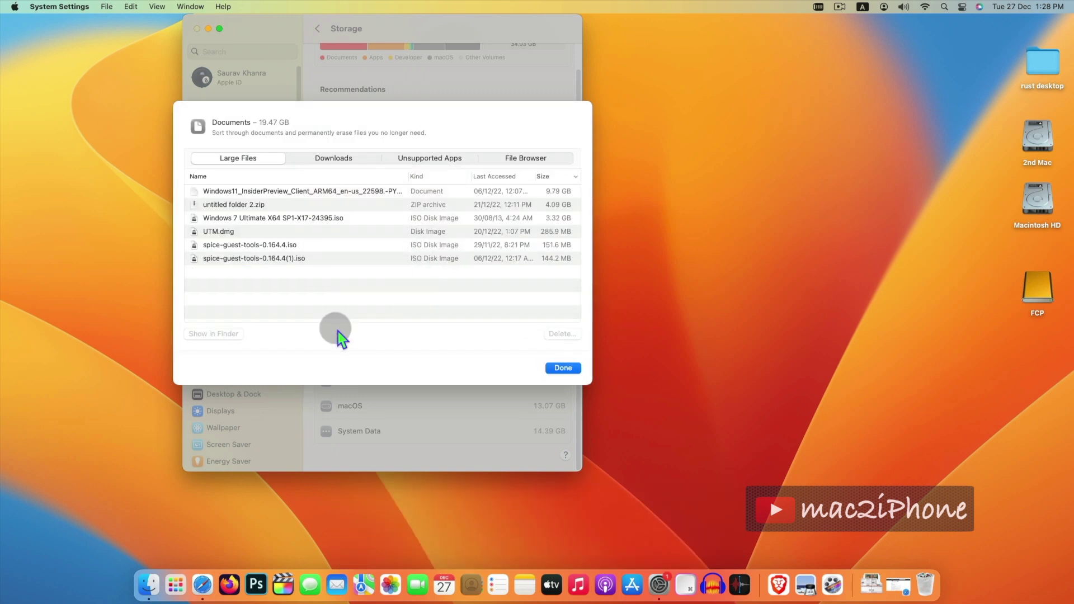
Open the hidden user Library's Caches > com.adobe.Photoshop folder in Finder.
{"action": "left_click", "coordinate": [135, 581]}
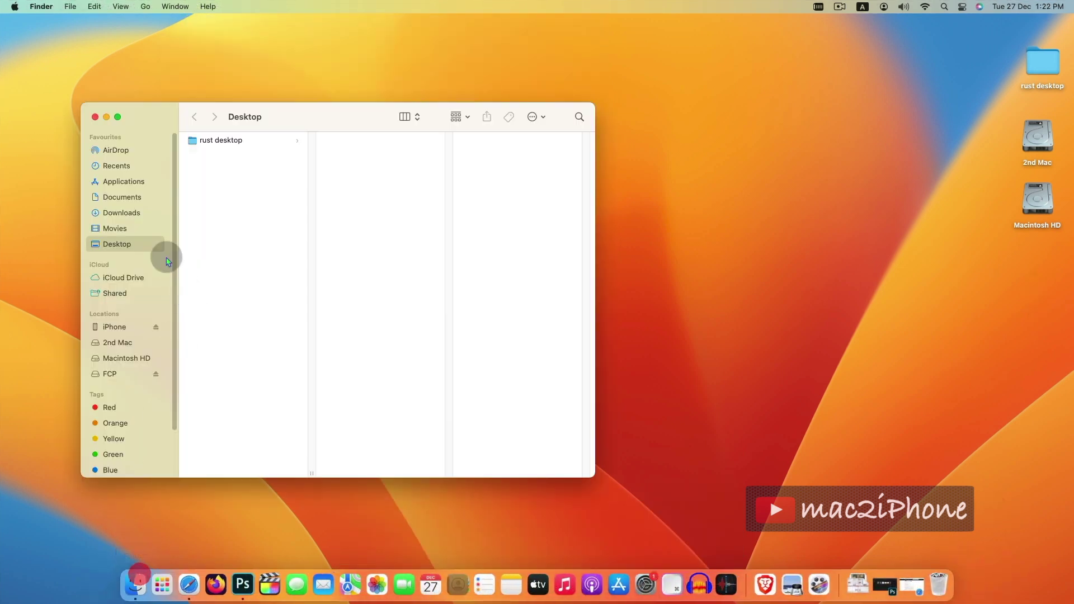
{"action": "left_click", "coordinate": [146, 7]}
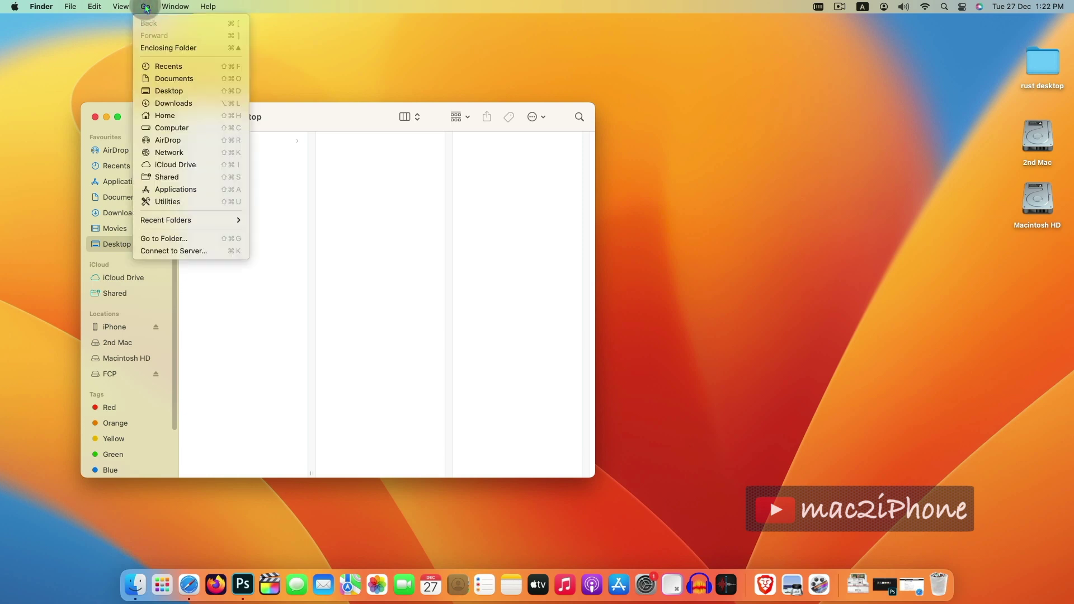
{"action": "key", "text": "alt"}
{"action": "left_click", "coordinate": [182, 128]}
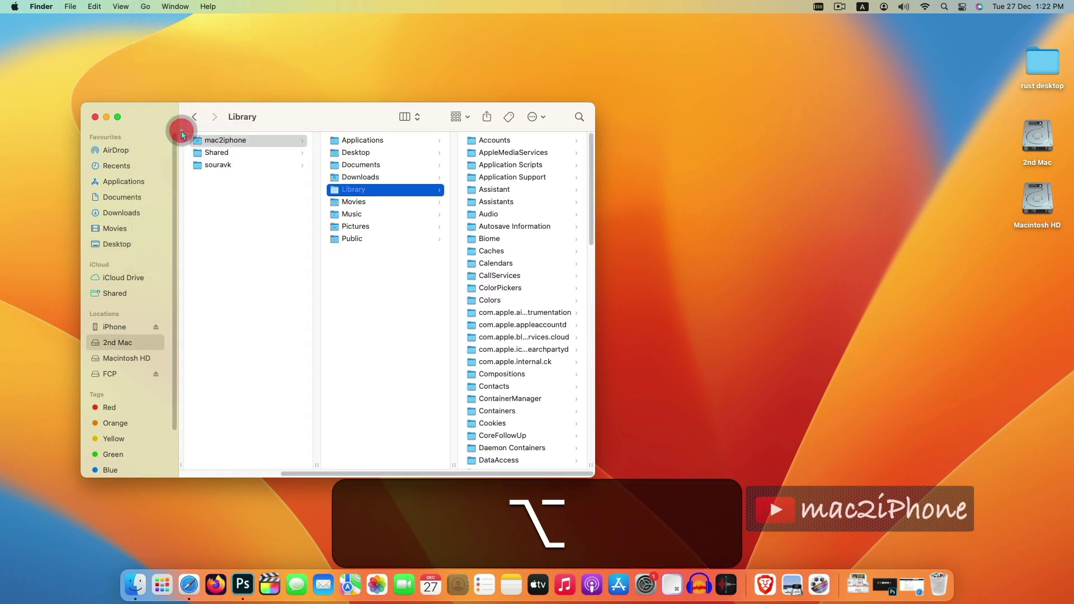
{"action": "left_click", "coordinate": [512, 252]}
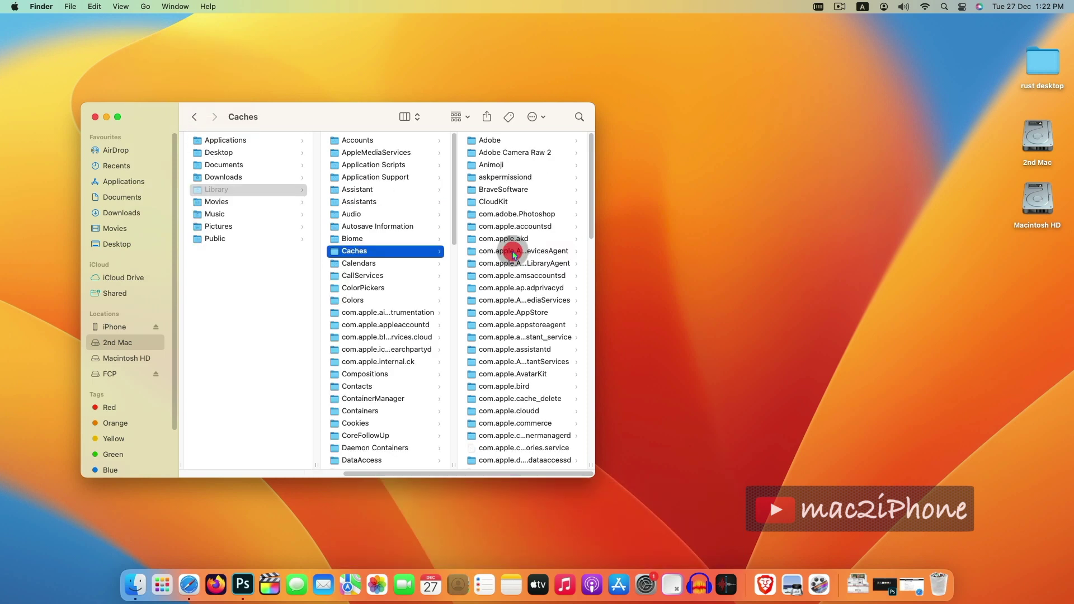
{"action": "left_click_drag", "start_coordinate": [595, 443], "coordinate": [798, 444]}
{"action": "left_click", "coordinate": [506, 215]}
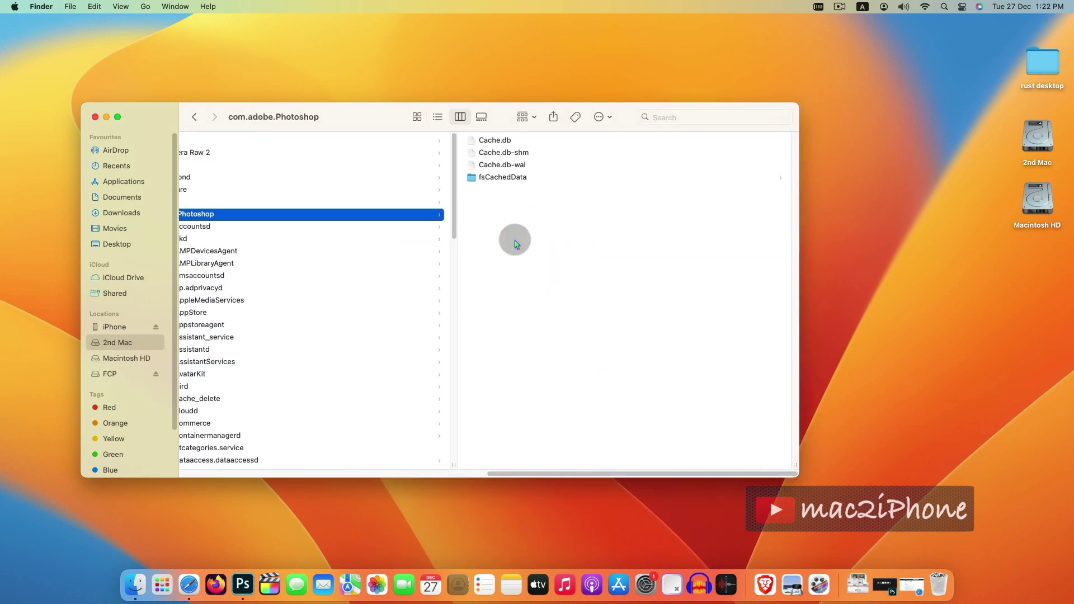
Move all four Photoshop cache items to the Bin.
{"action": "key", "text": "super+a"}
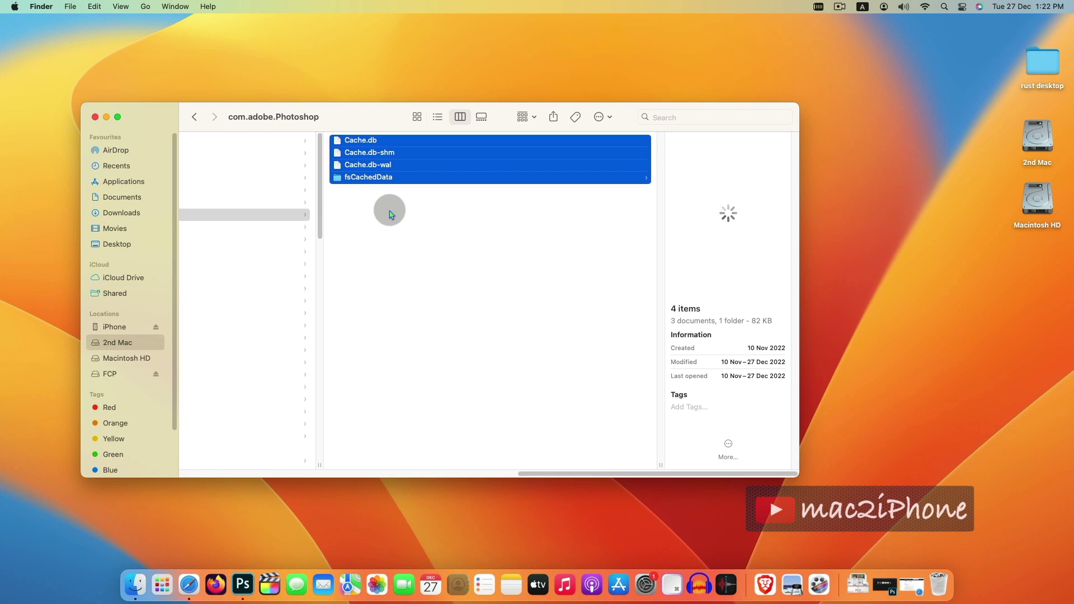
{"action": "key", "text": "super"}
{"action": "key", "text": "super+BackSpace"}
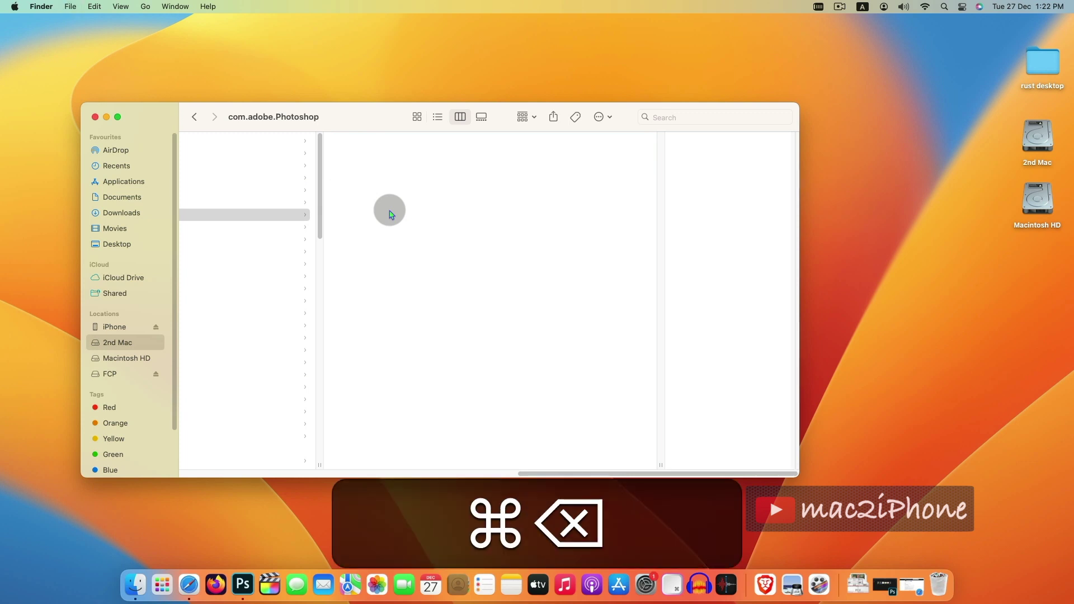
{"action": "key", "text": "super+comma"}
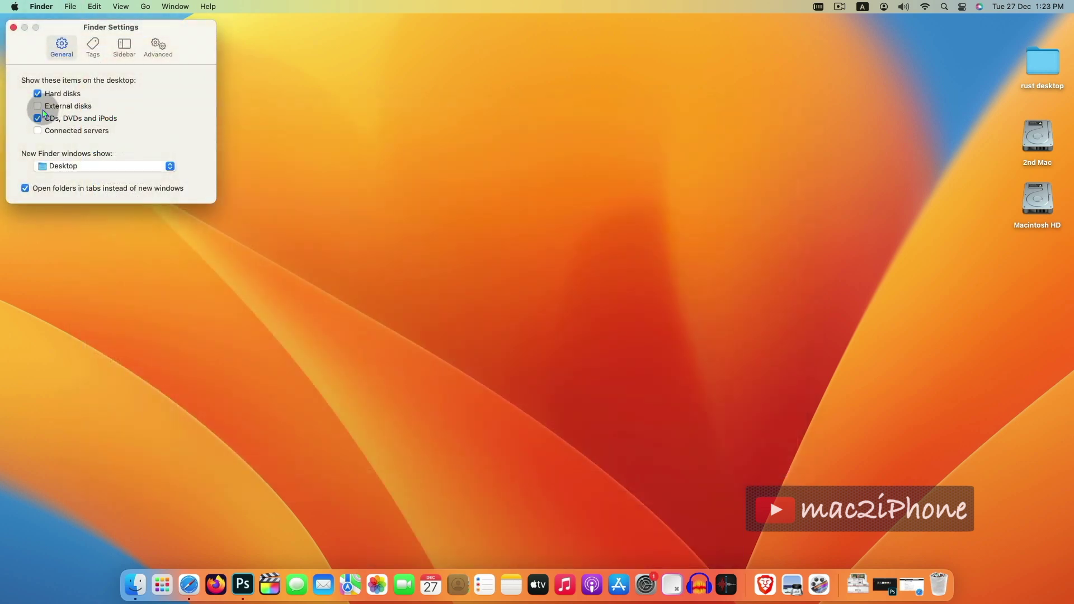
Show external disks on the desktop via Finder Settings and select the FCP drive.
{"action": "left_click", "coordinate": [38, 105]}
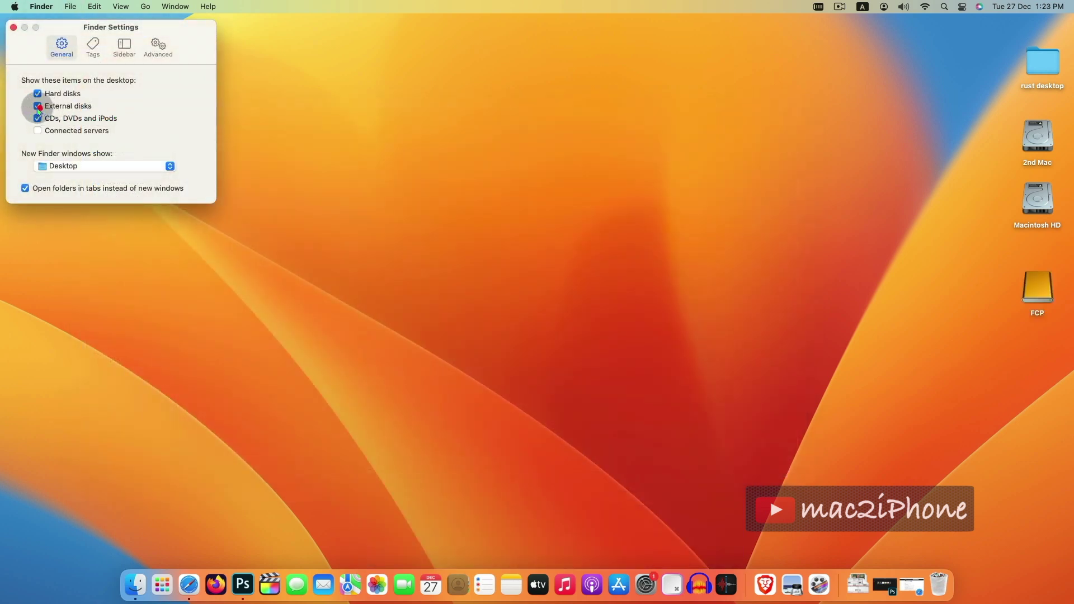
{"action": "left_click", "coordinate": [13, 26]}
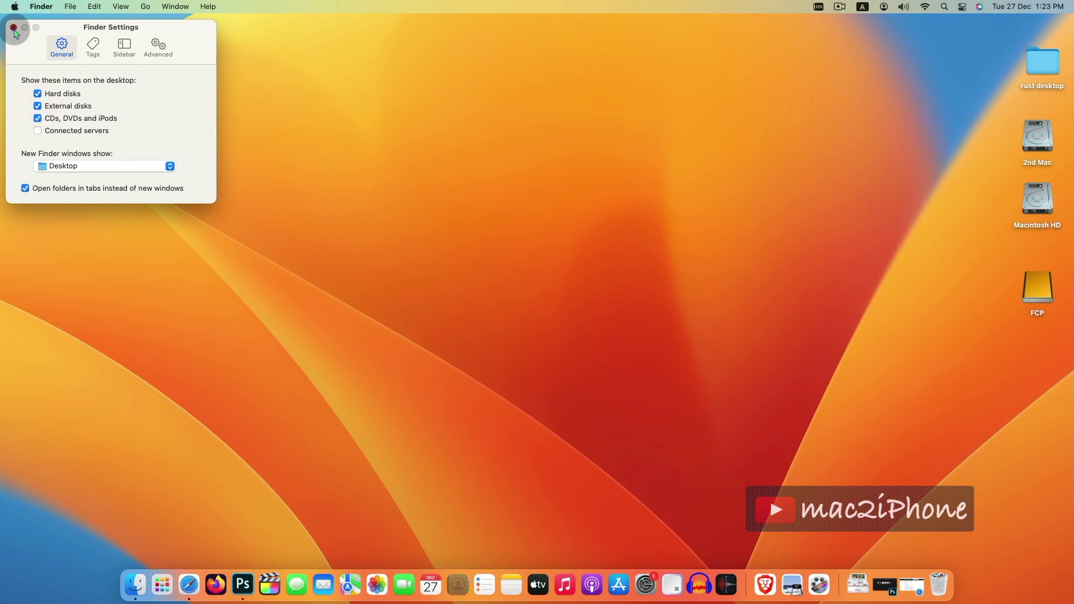
{"action": "left_click", "coordinate": [1035, 288]}
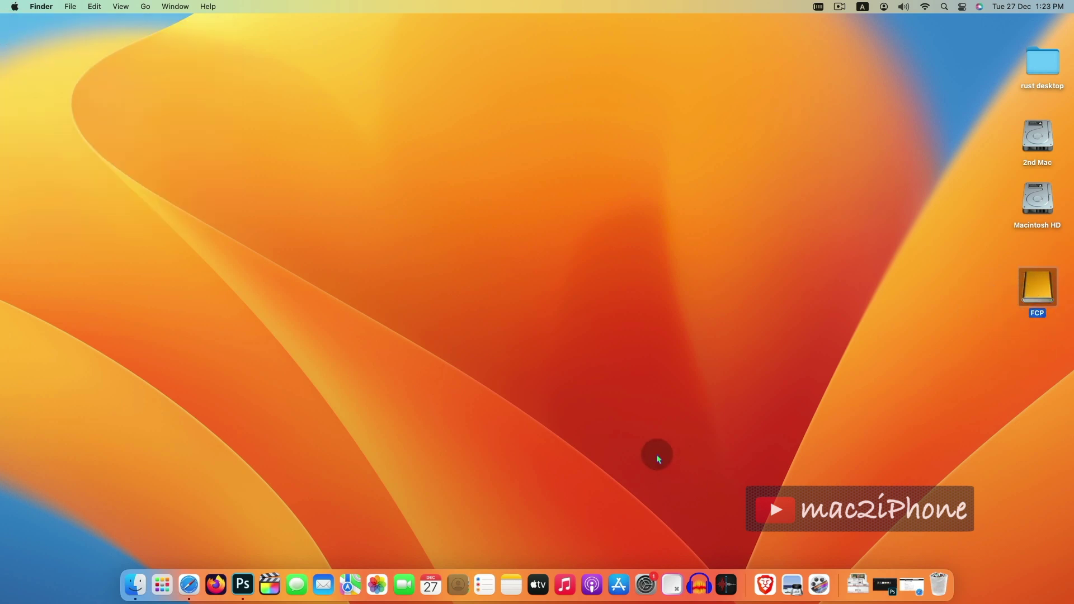
{"action": "left_click", "coordinate": [243, 570]}
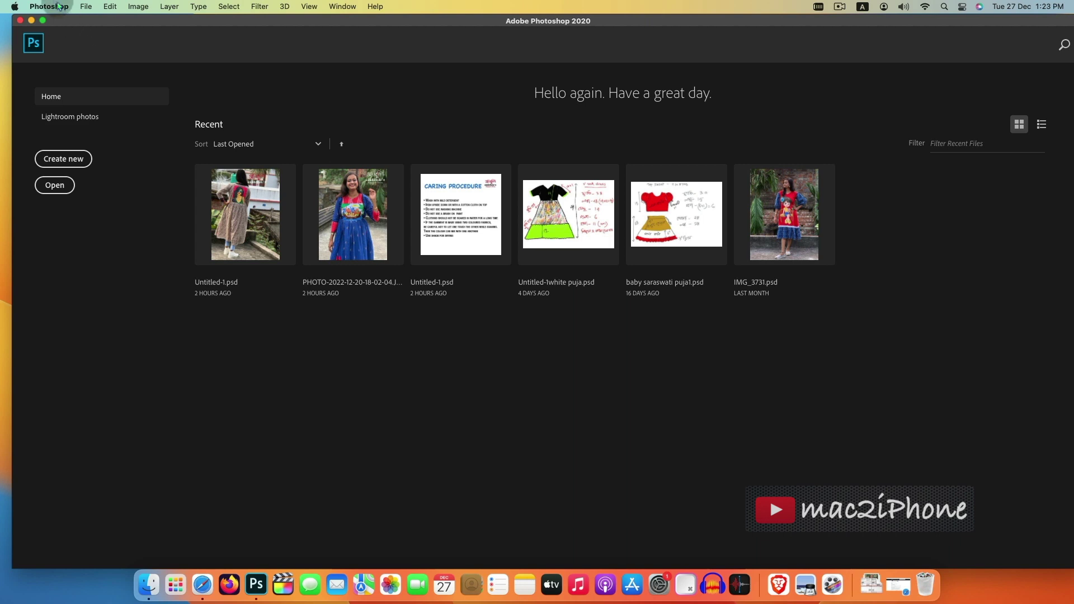
In Photoshop's Scratch Disks preferences, replace 2nd Mac with FCP as the scratch disk.
{"action": "left_click", "coordinate": [55, 6]}
{"action": "mouse_move", "coordinate": [50, 47]}
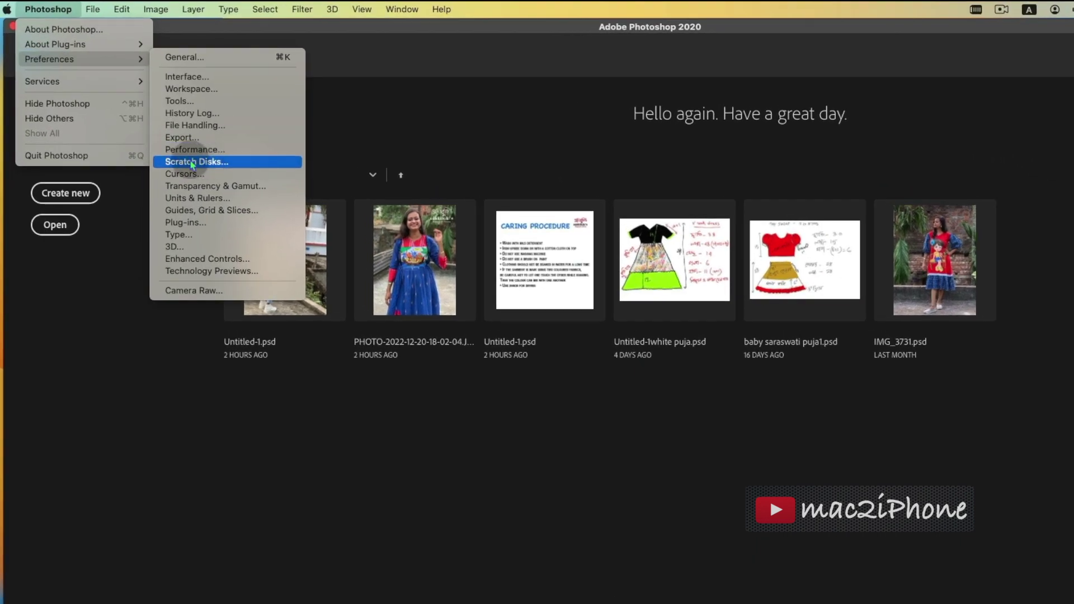
{"action": "left_click", "coordinate": [191, 162]}
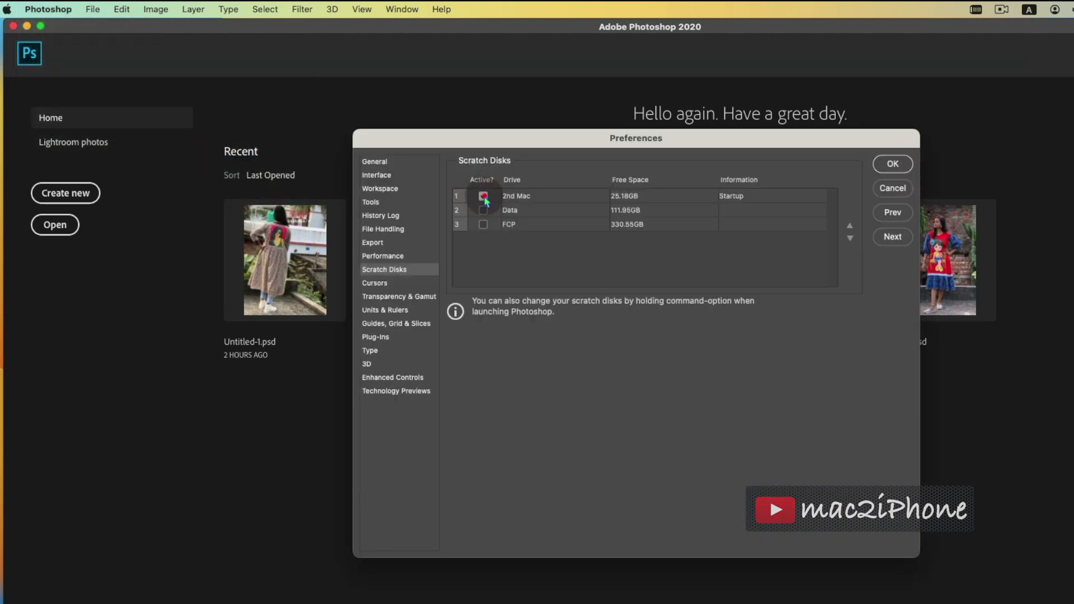
{"action": "left_click", "coordinate": [484, 197]}
{"action": "left_click", "coordinate": [483, 196]}
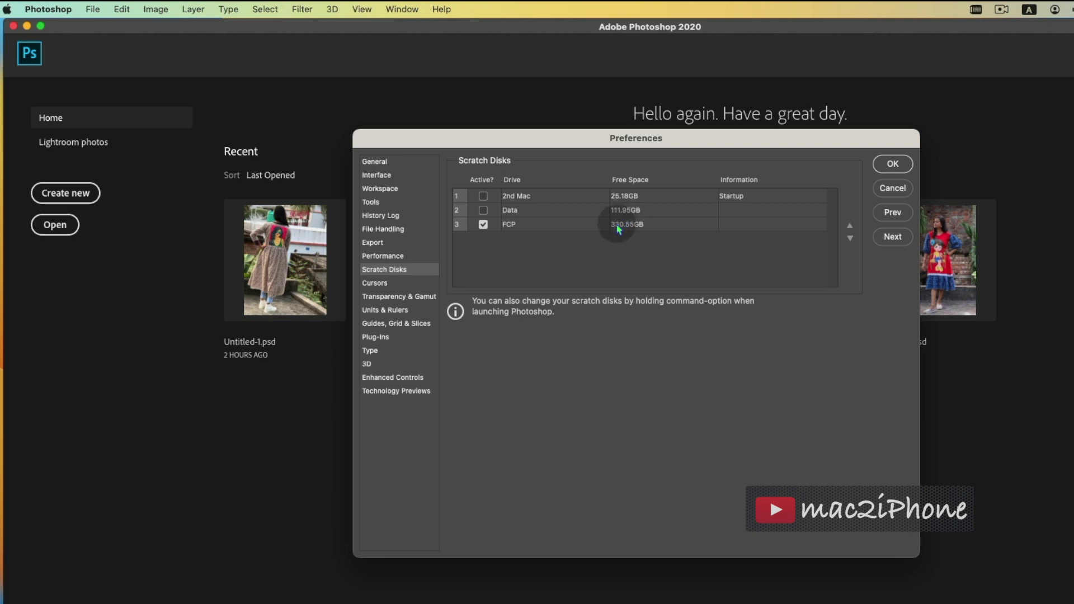
{"action": "left_click", "coordinate": [632, 225]}
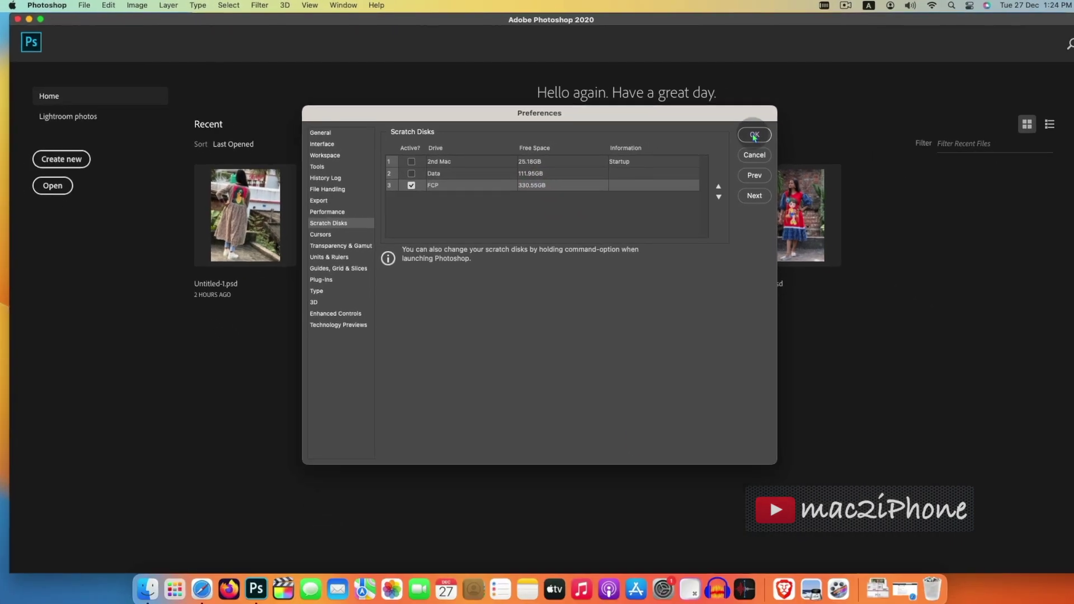
{"action": "left_click", "coordinate": [846, 156]}
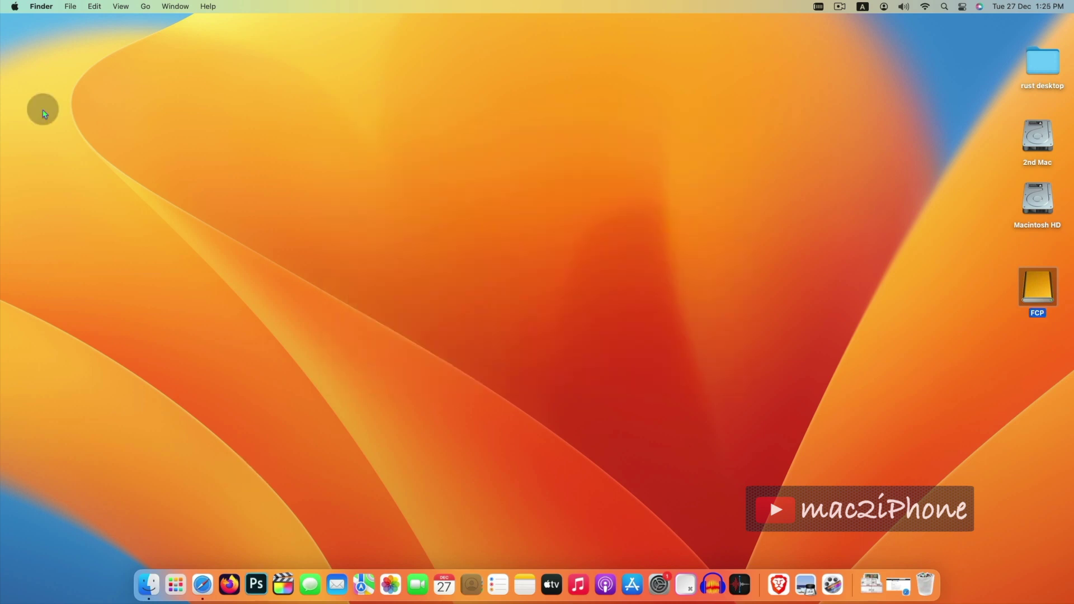
Relaunch Photoshop holding Command+Option and pick FCP as the only startup scratch disk.
{"action": "key", "text": "super+alt"}
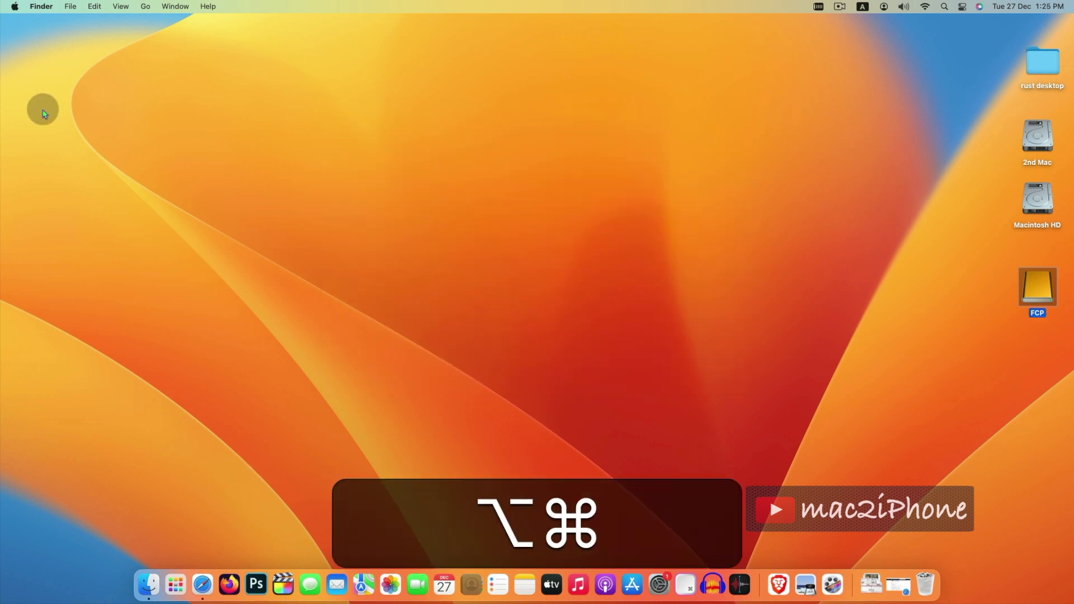
{"action": "left_click", "coordinate": [256, 566], "text": "alt+super"}
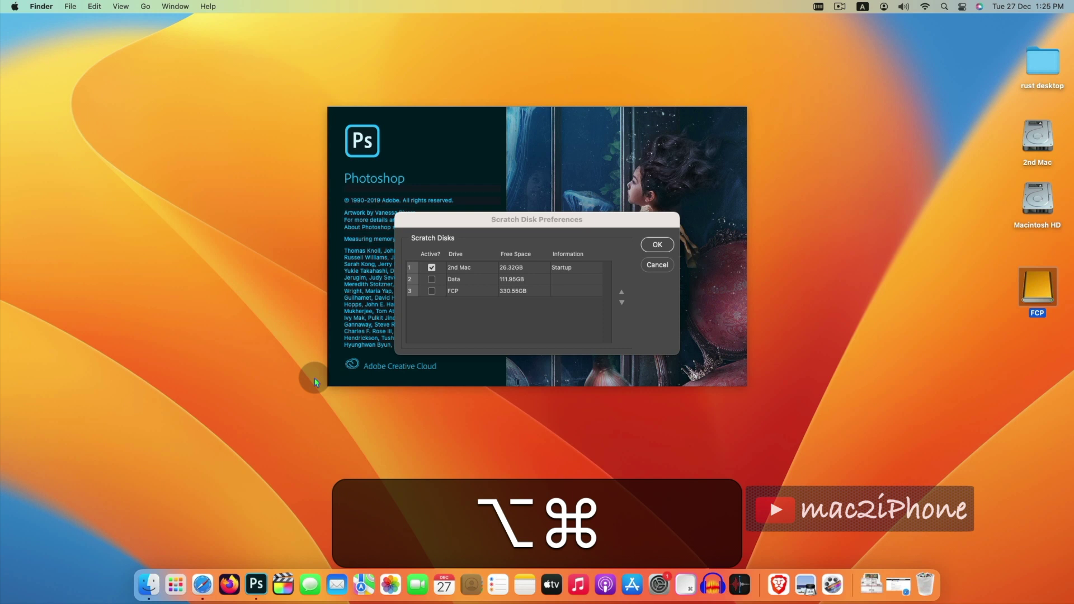
{"action": "left_click", "coordinate": [417, 288]}
{"action": "left_click", "coordinate": [417, 263]}
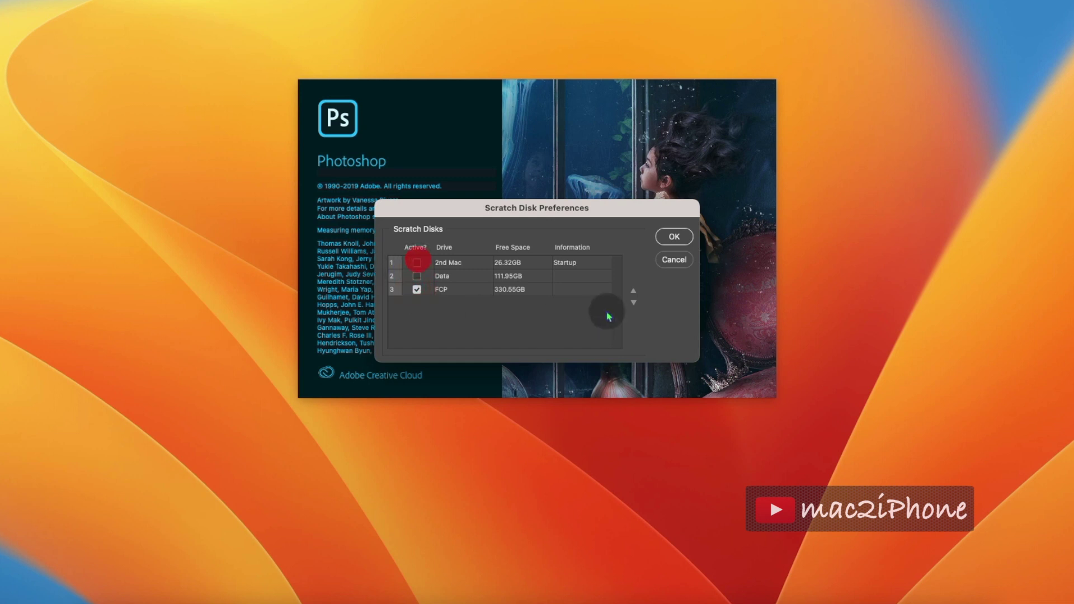
{"action": "left_click", "coordinate": [674, 236]}
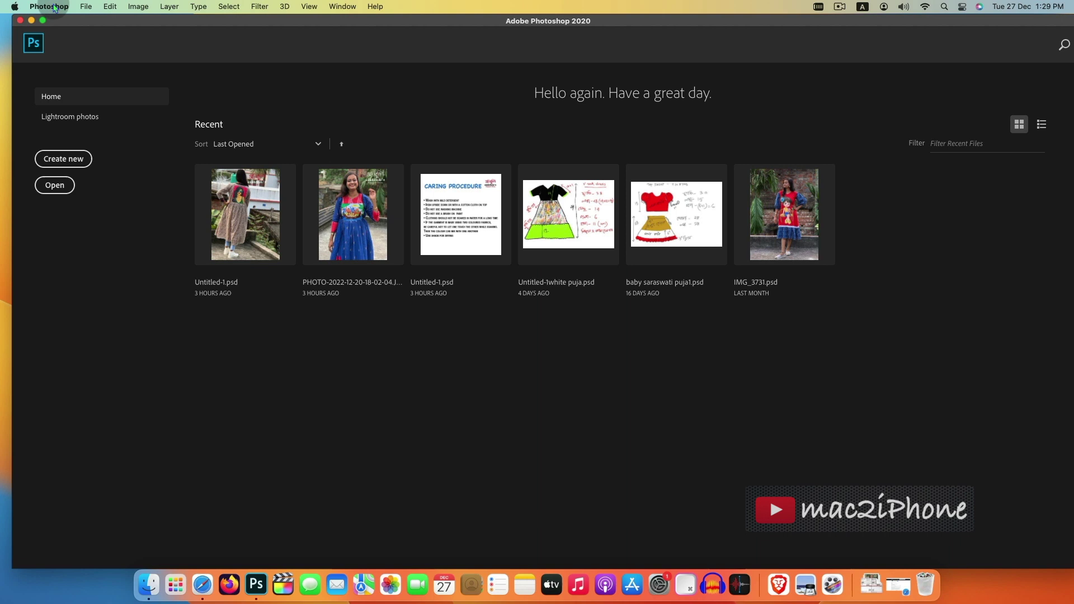
Turn off automatic recovery saving, set file extension appending to Never, and cap Photoshop's memory at 2783 MB (40%).
{"action": "left_click", "coordinate": [54, 6]}
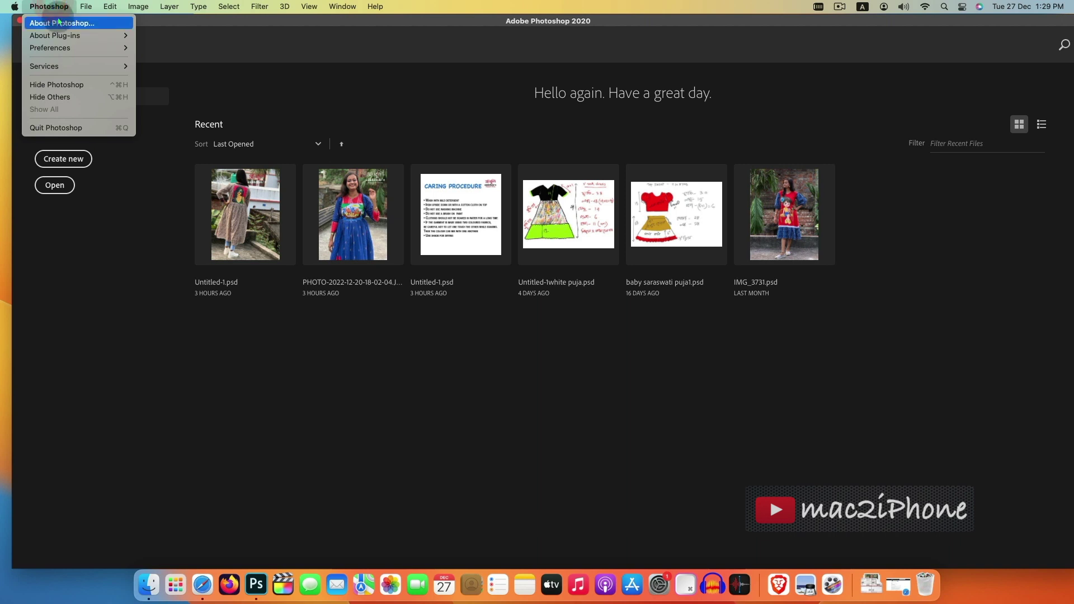
{"action": "mouse_move", "coordinate": [64, 50]}
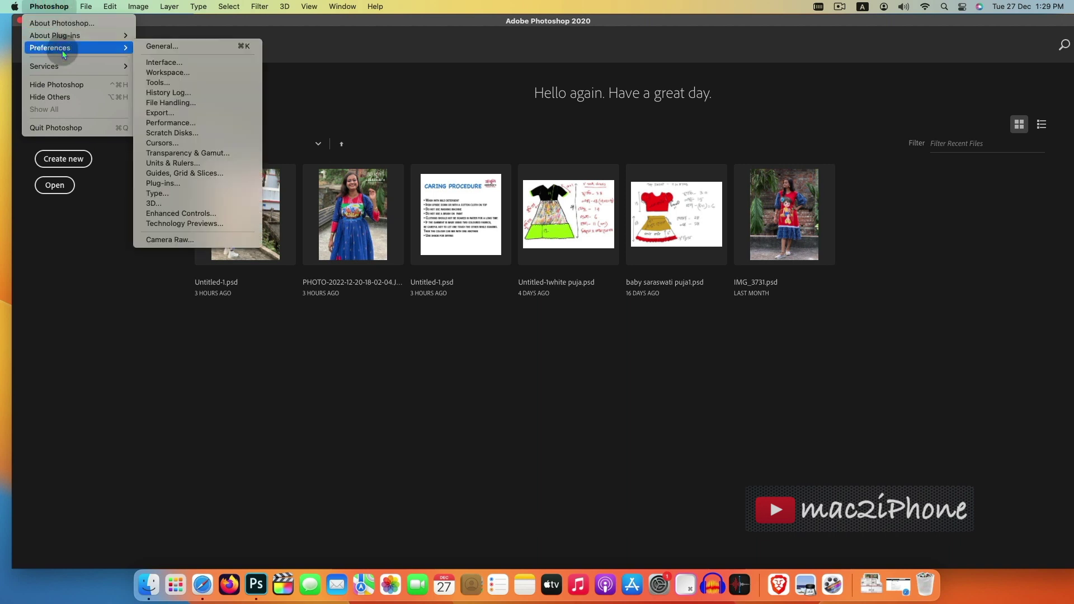
{"action": "left_click", "coordinate": [153, 45]}
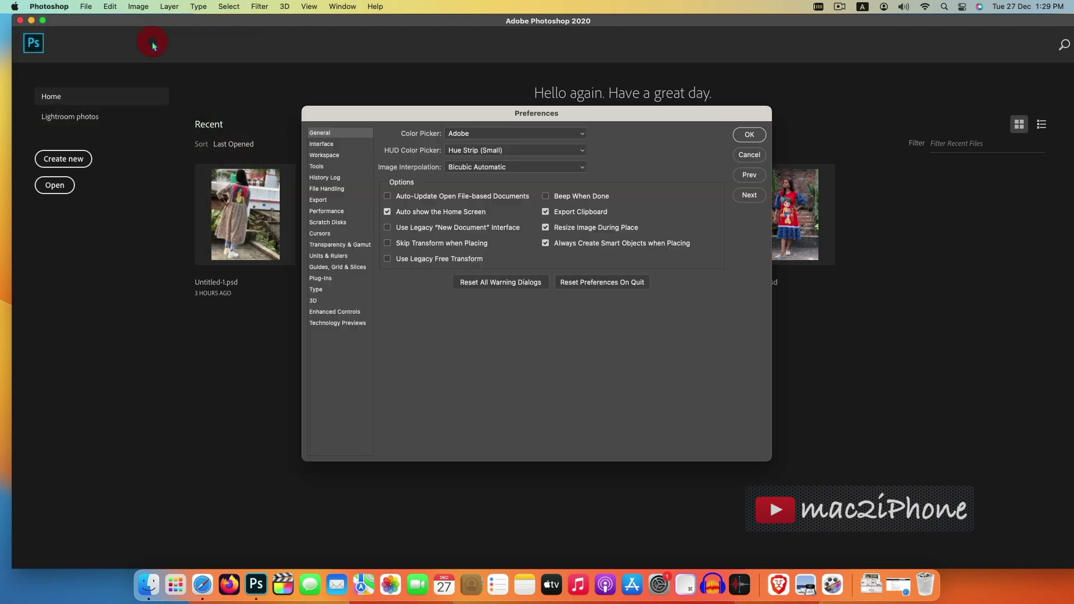
{"action": "left_click", "coordinate": [351, 189]}
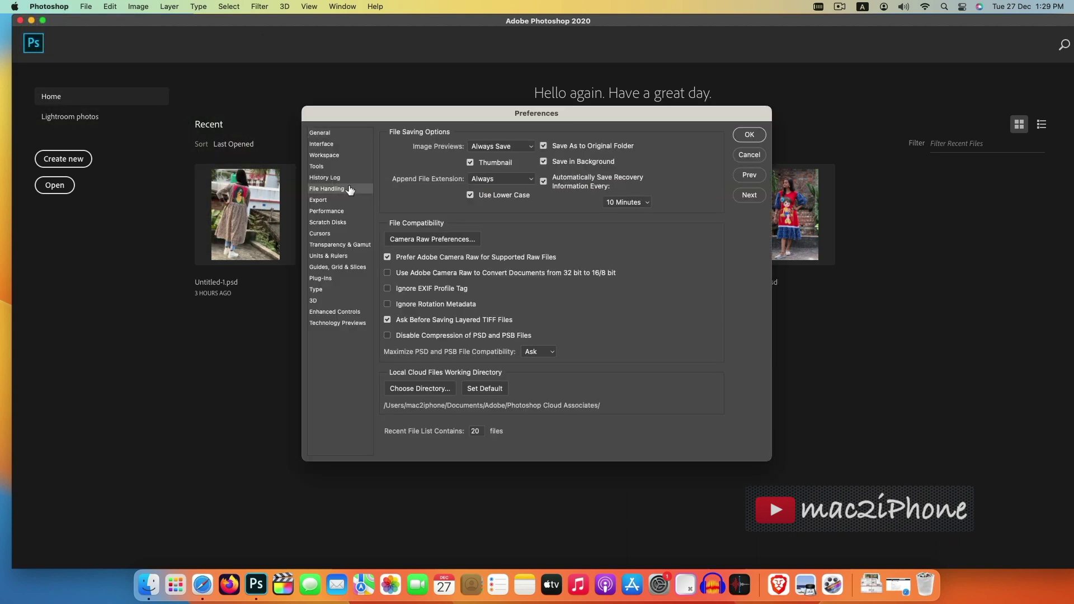
{"action": "left_click", "coordinate": [543, 184]}
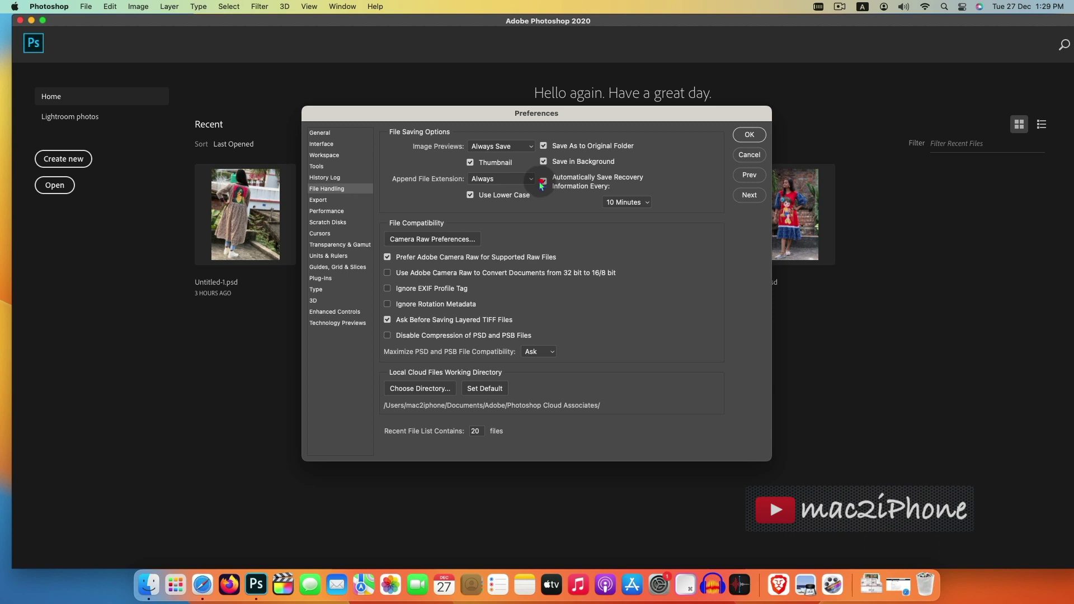
{"action": "left_click", "coordinate": [528, 179]}
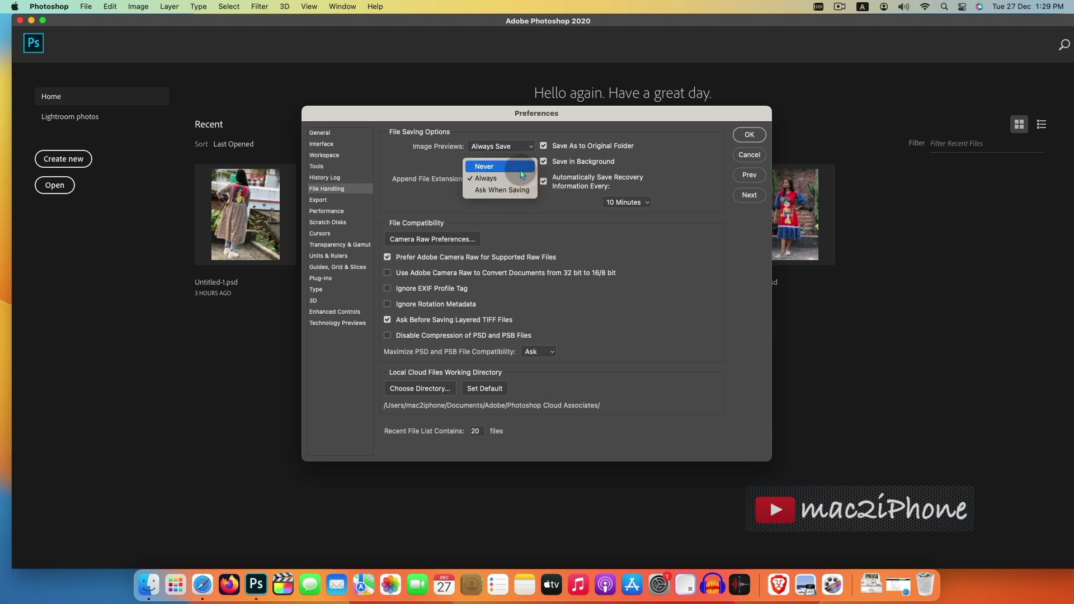
{"action": "left_click", "coordinate": [520, 167]}
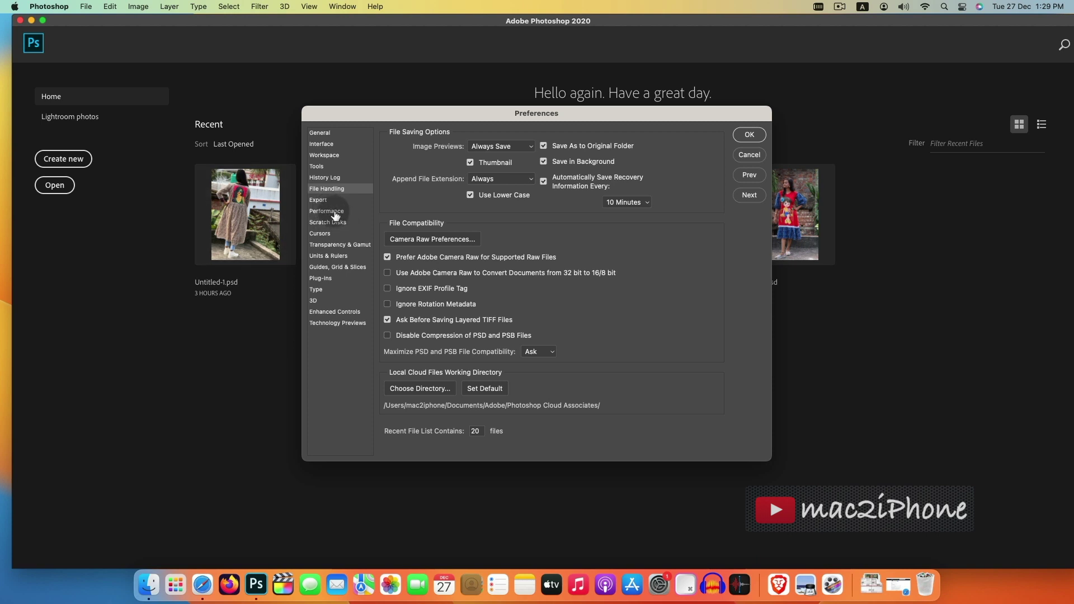
{"action": "left_click", "coordinate": [327, 211]}
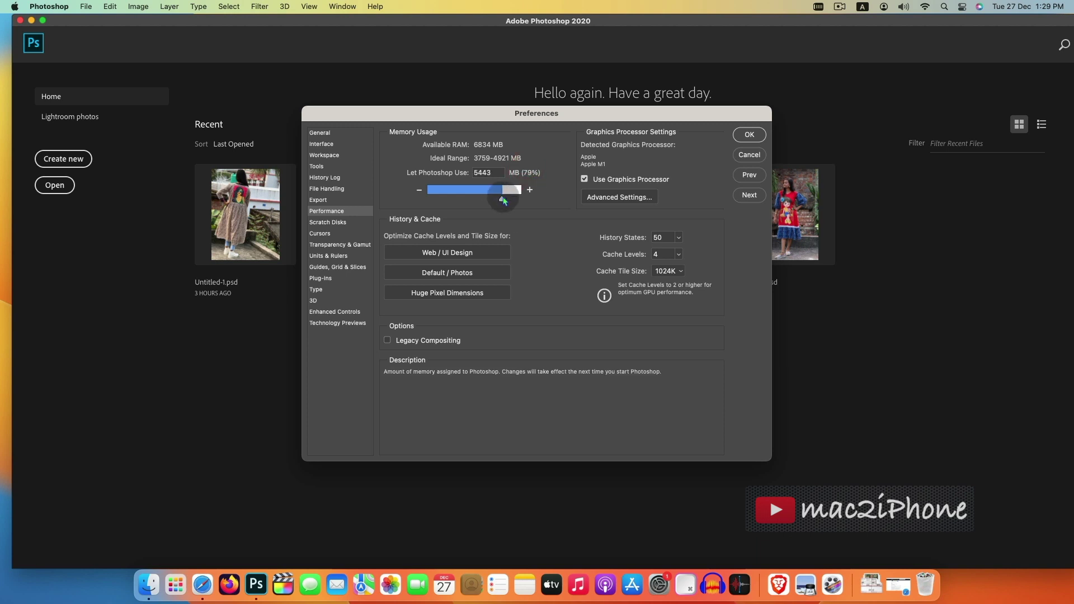
{"action": "left_click_drag", "start_coordinate": [503, 201], "coordinate": [465, 200]}
Apply the preferences, run 'sudo purge' in Terminal with the admin password, and return to the Preview photo.
{"action": "left_click", "coordinate": [747, 135]}
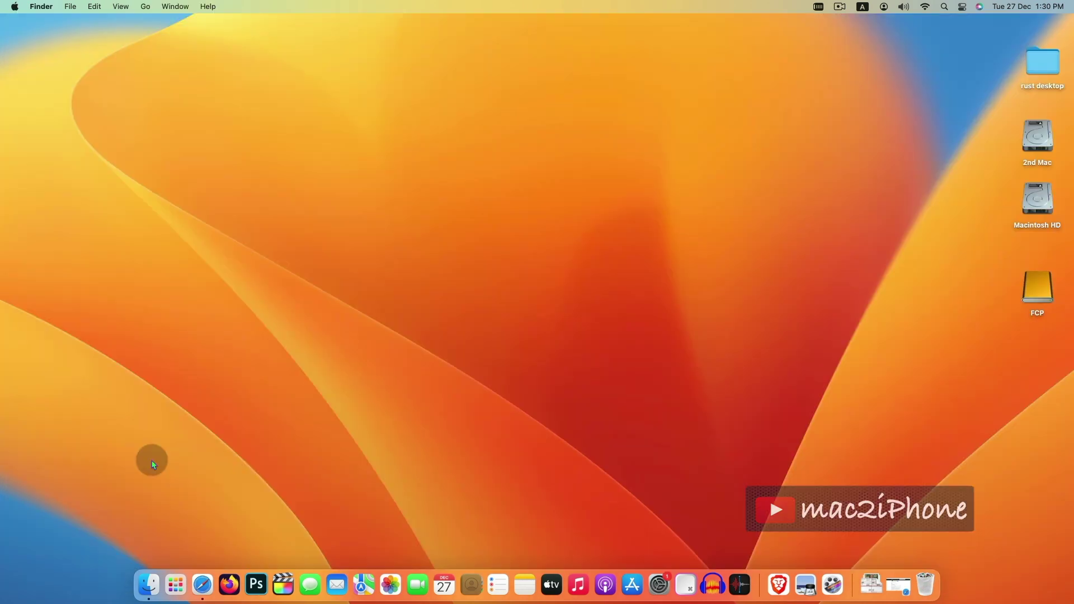
{"action": "key", "text": "super+space"}
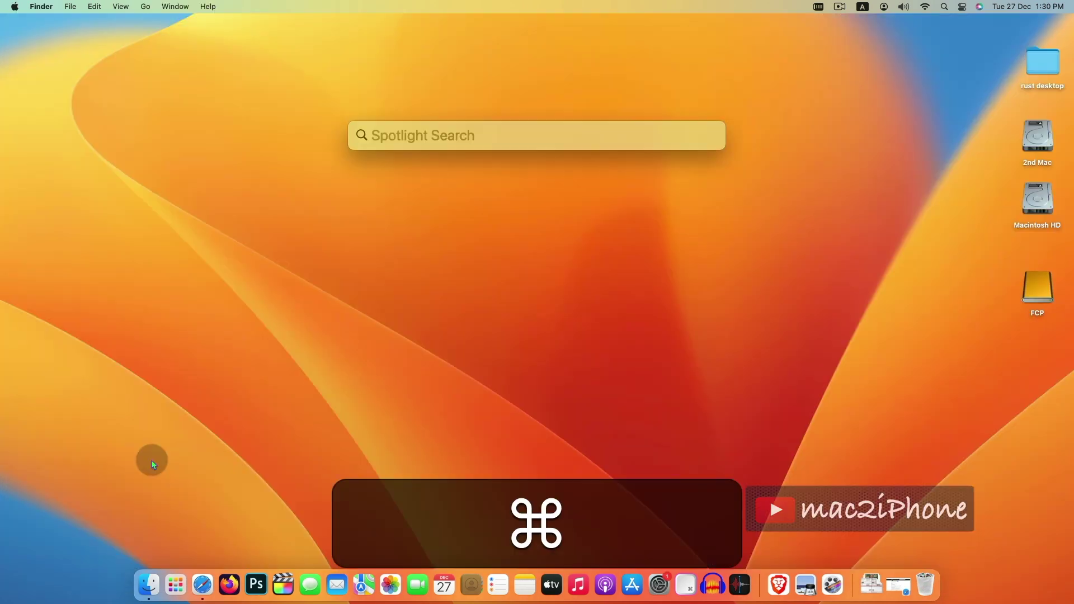
{"action": "type", "text": "terminal"}
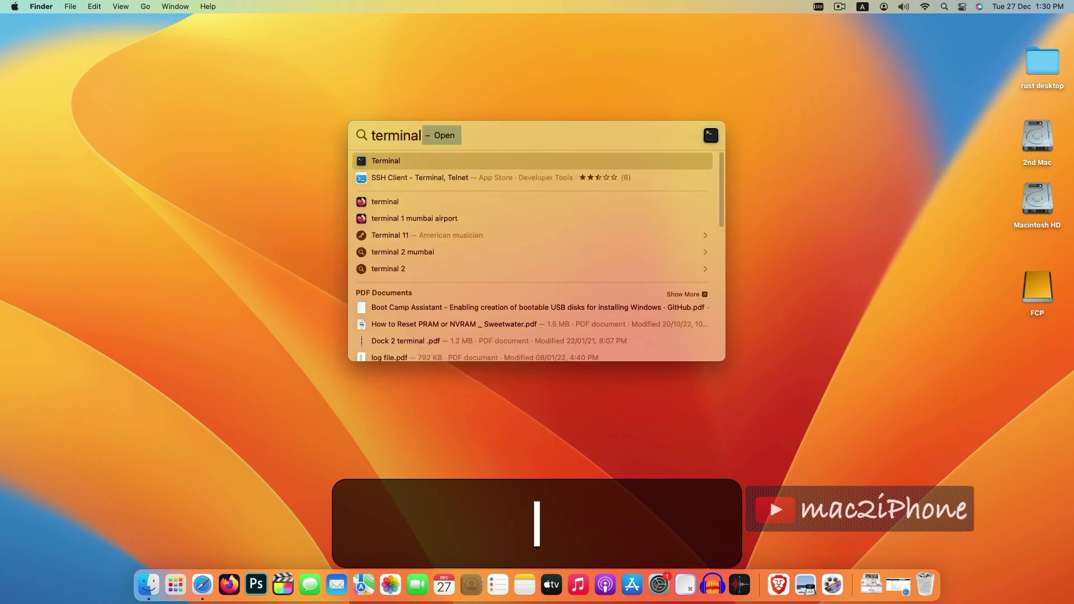
{"action": "key", "text": "Return"}
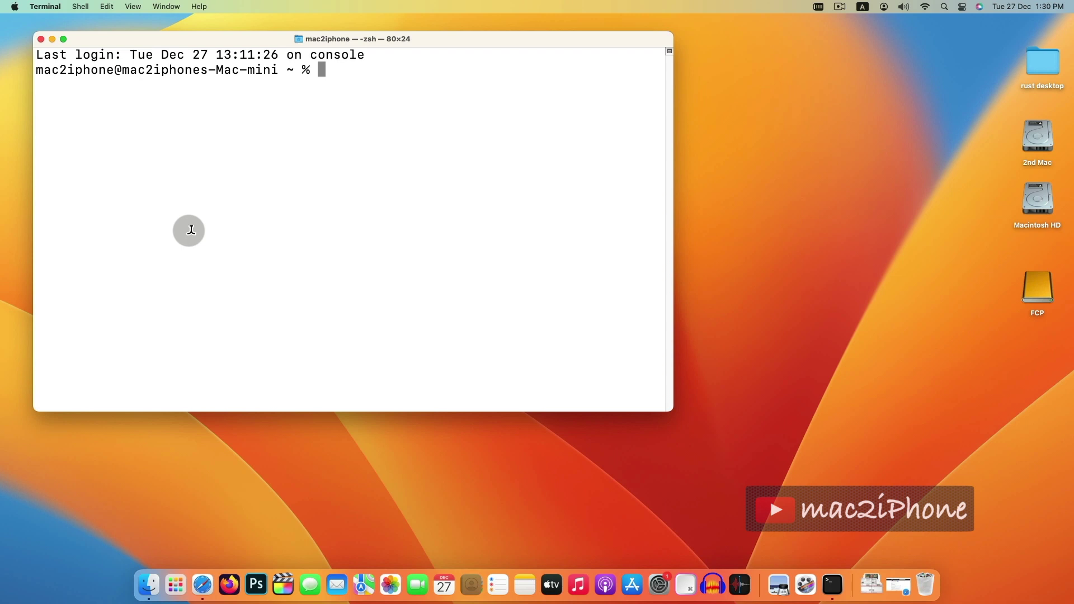
{"action": "type", "text": "sudo"}
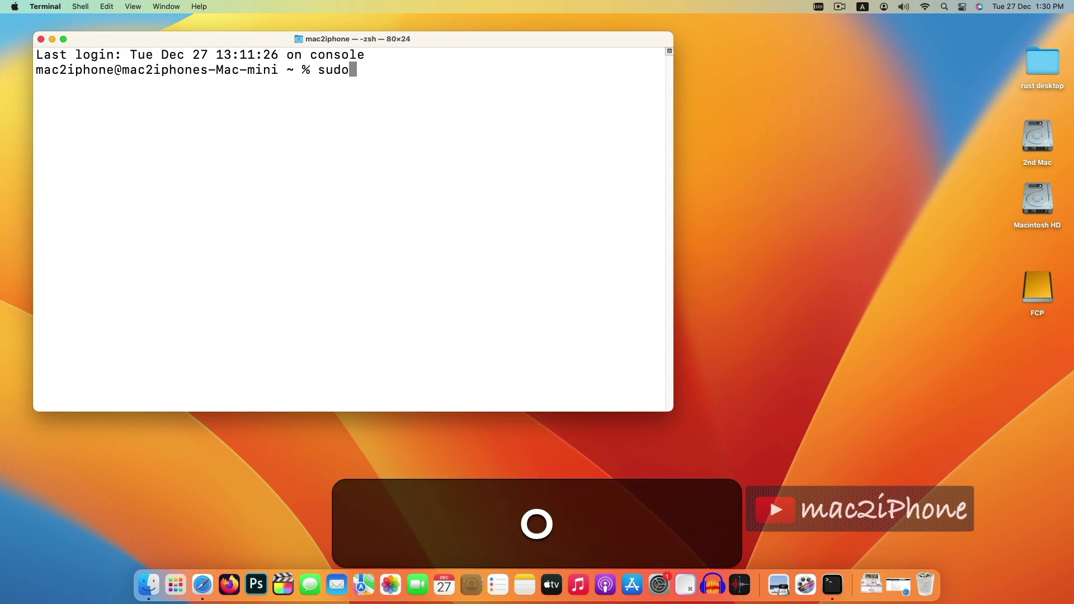
{"action": "type", "text": " purge"}
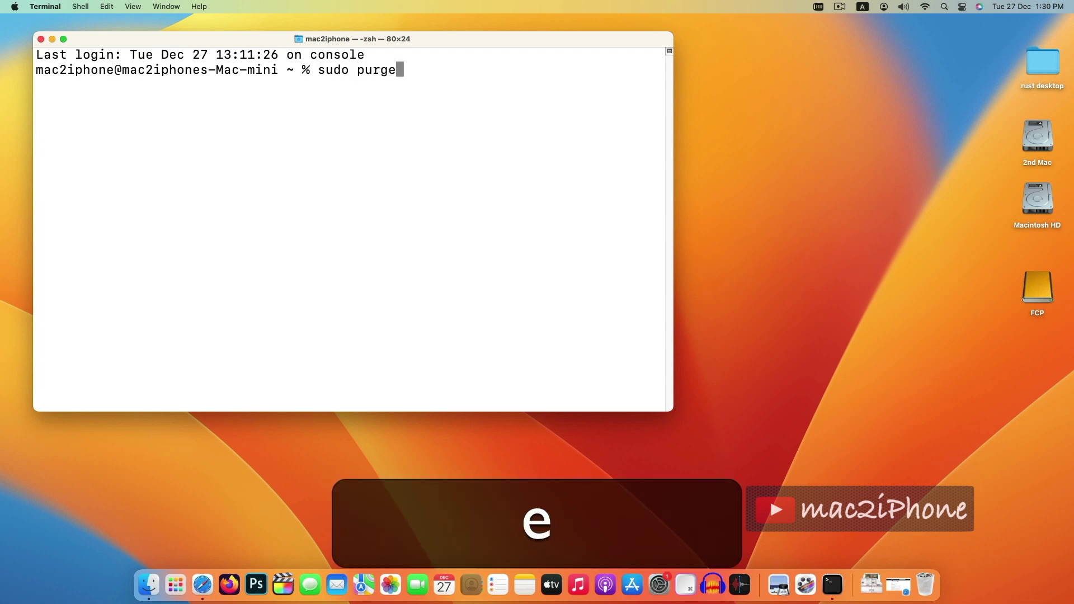
{"action": "key", "text": "Return"}
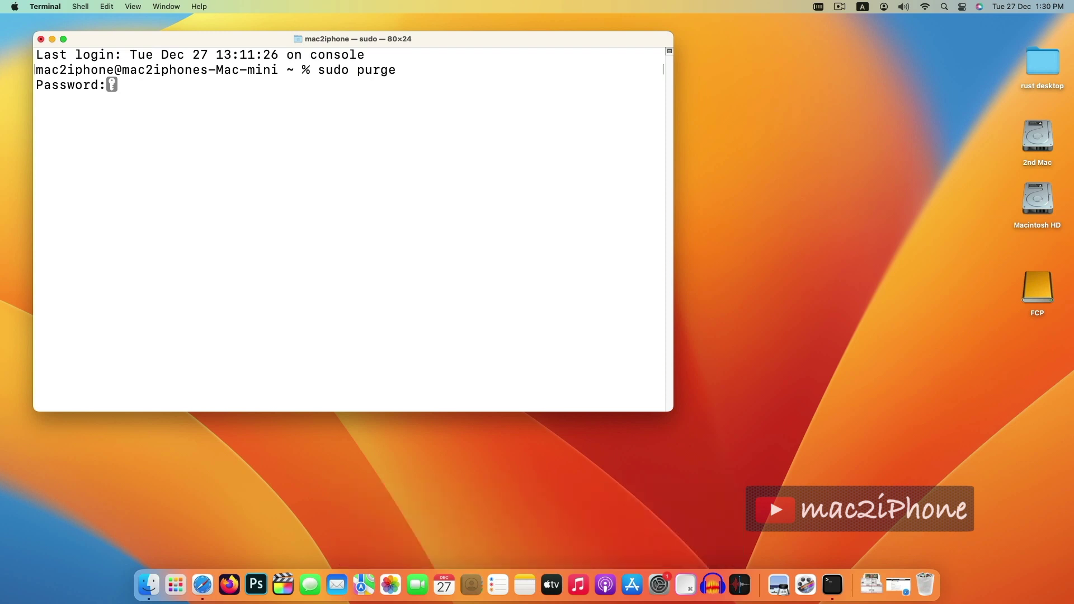
{"action": "key", "text": "Return"}
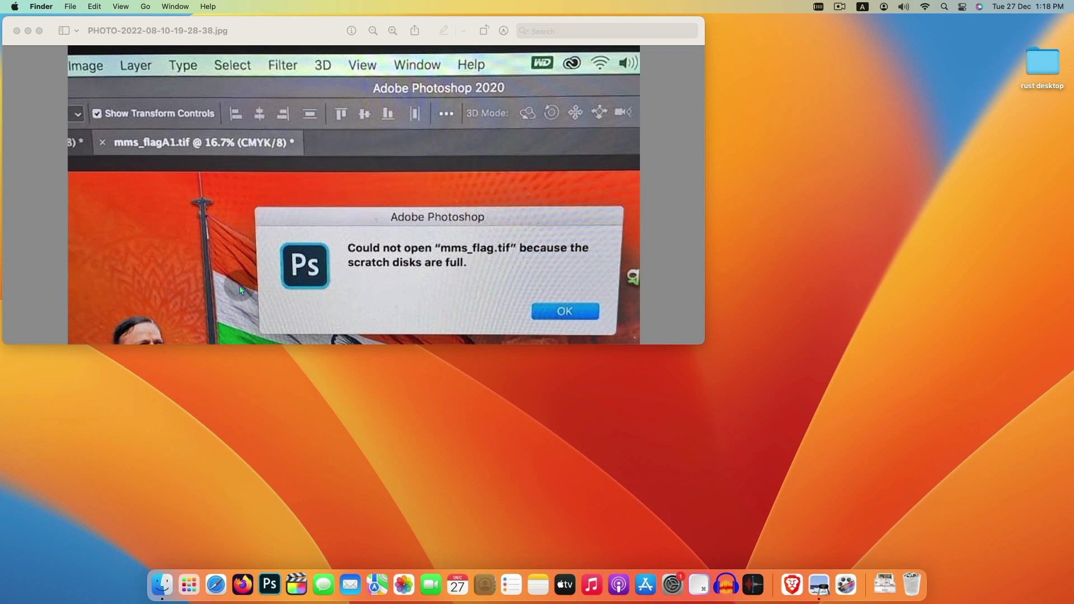
{"action": "left_click", "coordinate": [251, 215]}
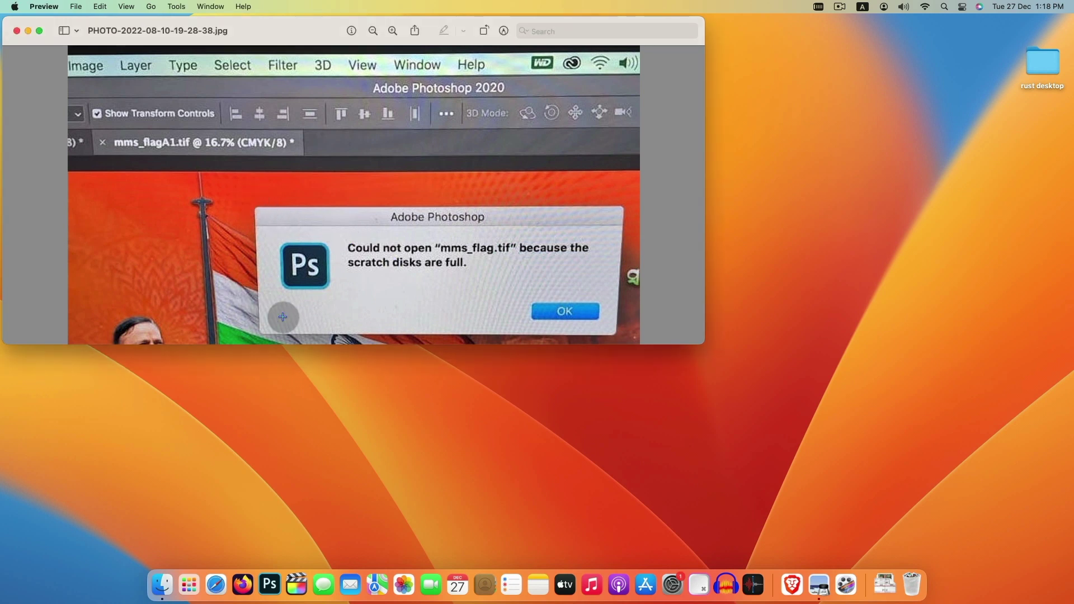